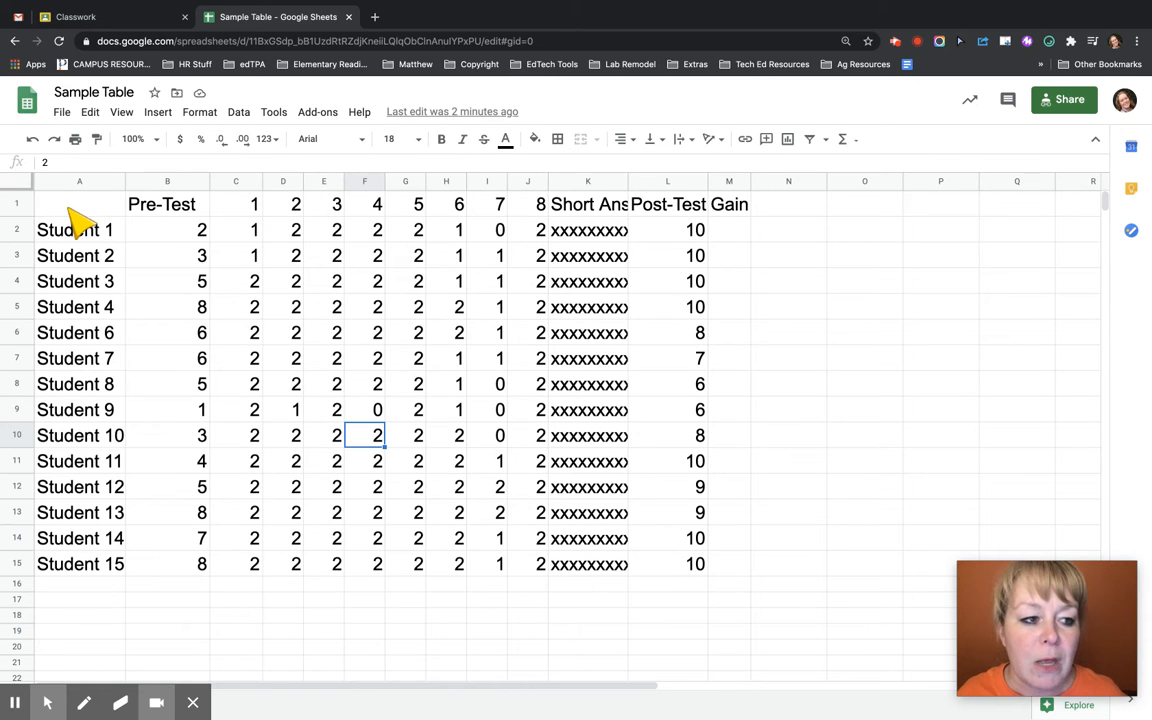
Insert a row above the header row and enter the heading "Activity" in cell C1
right_click(18, 206)
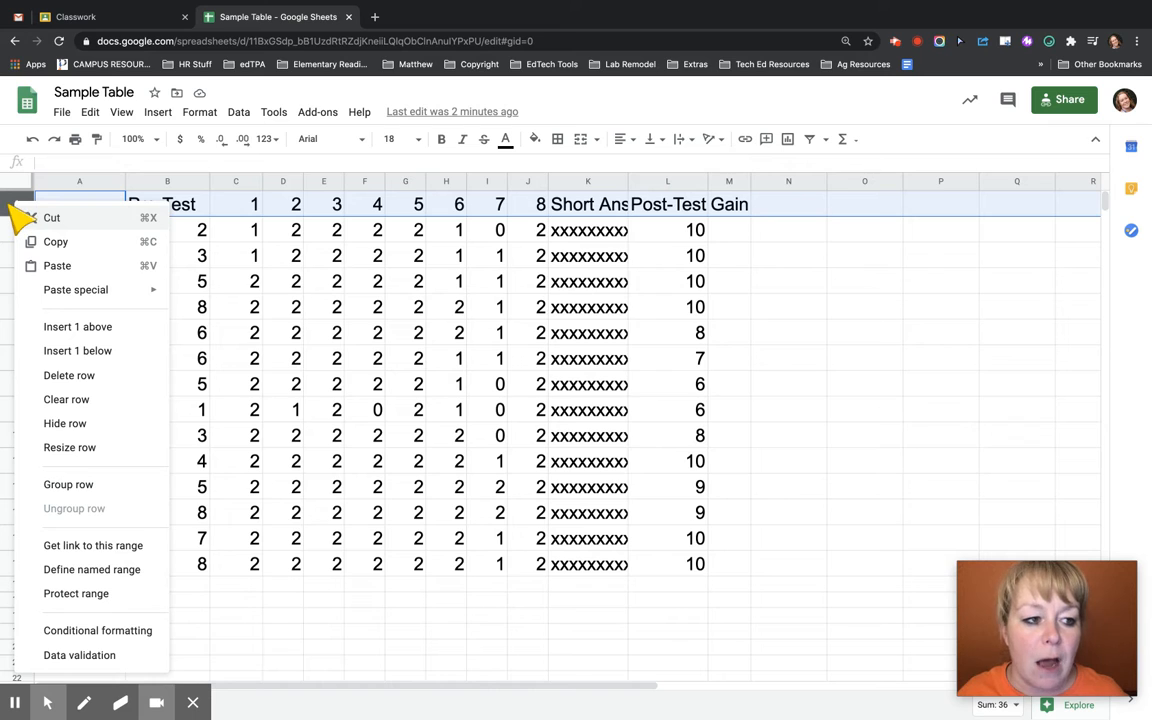
click(75, 327)
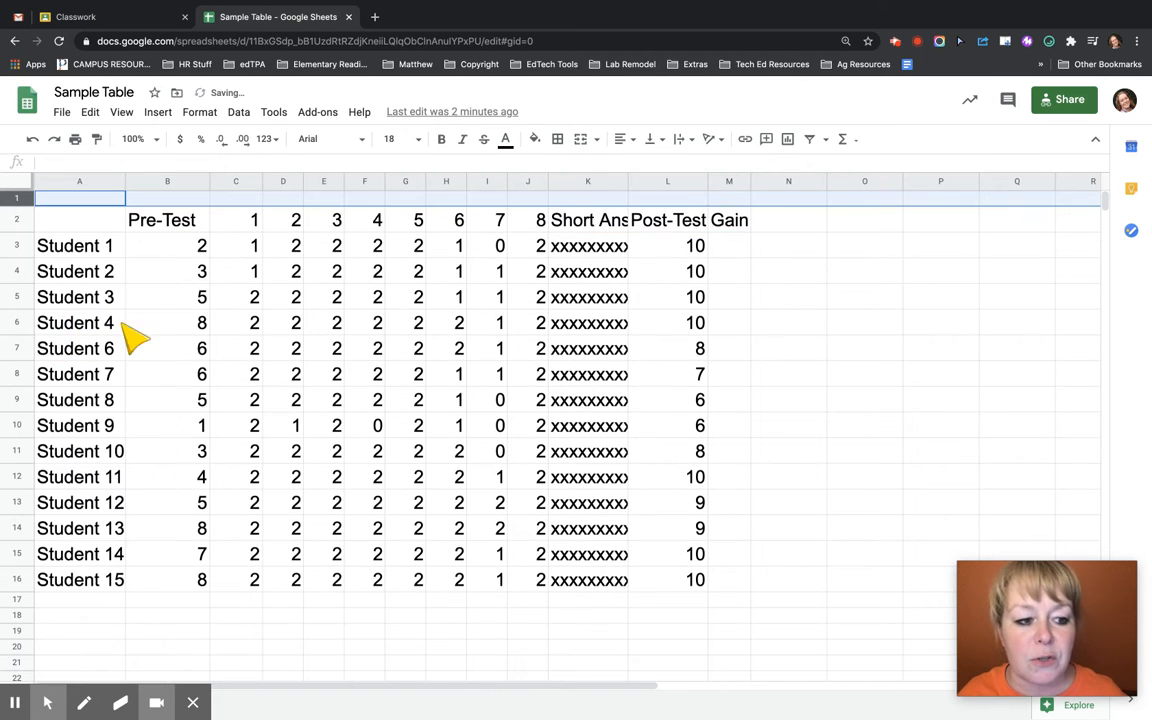
click(233, 199)
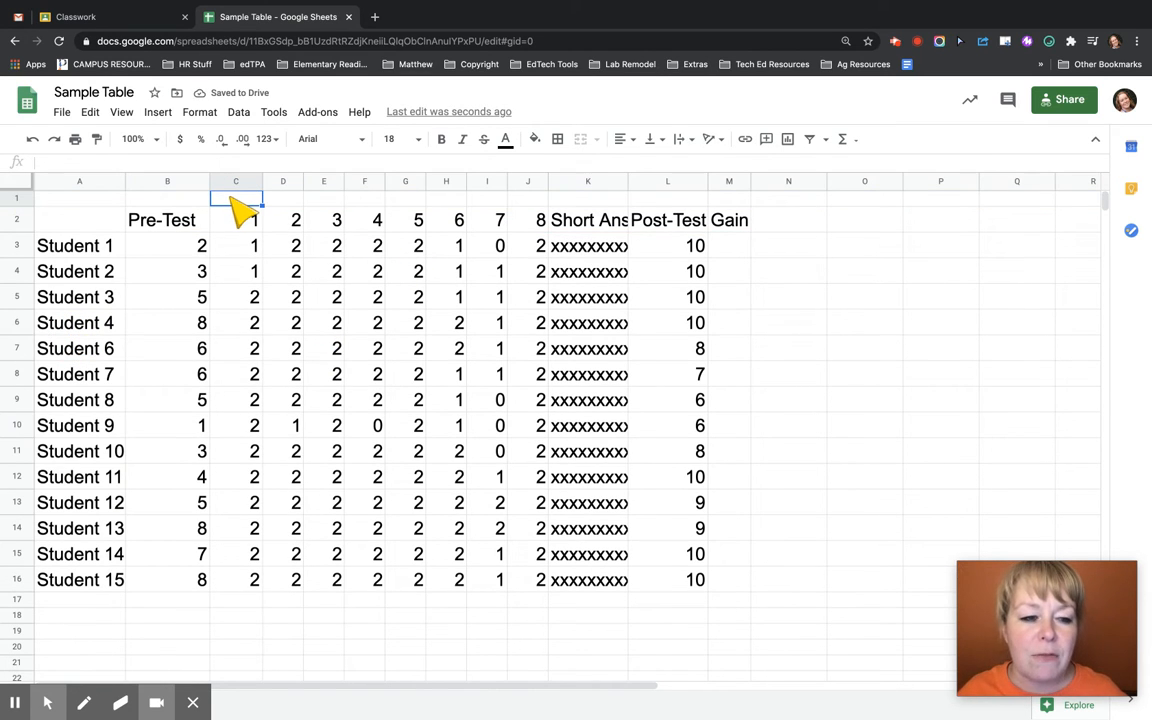
text(Activity)
key(Return)
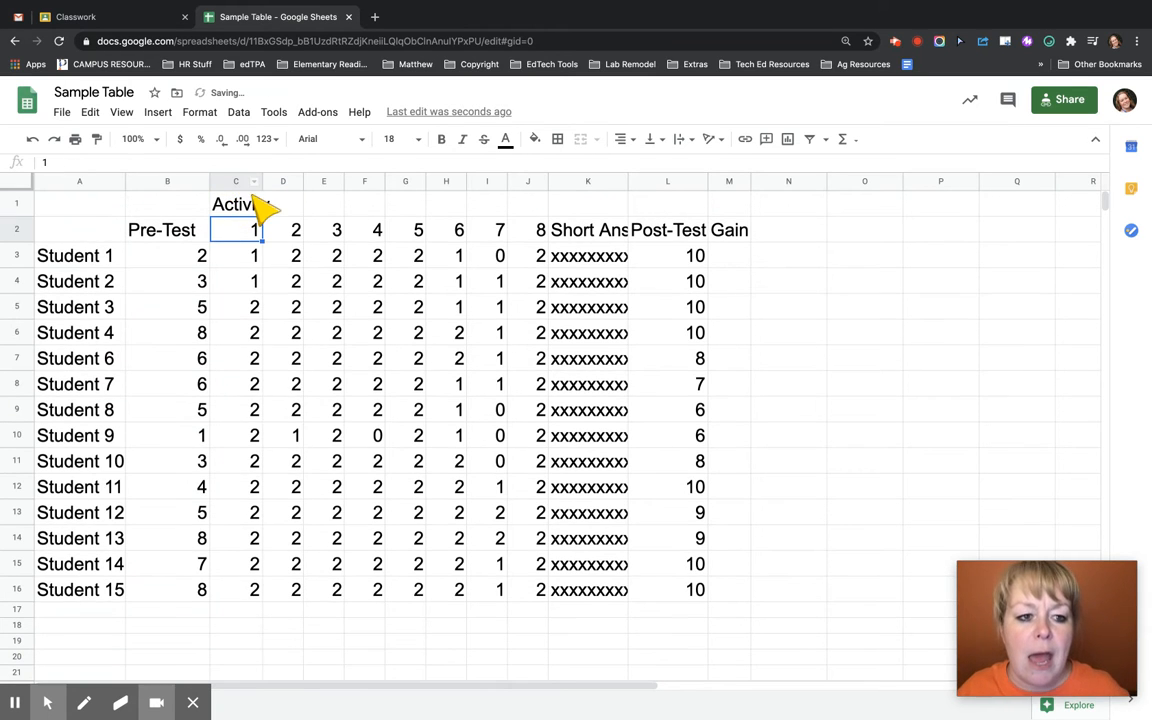
Merge cells C1 to K1 and center the "Activity" heading across them
drag(242, 200, 575, 205)
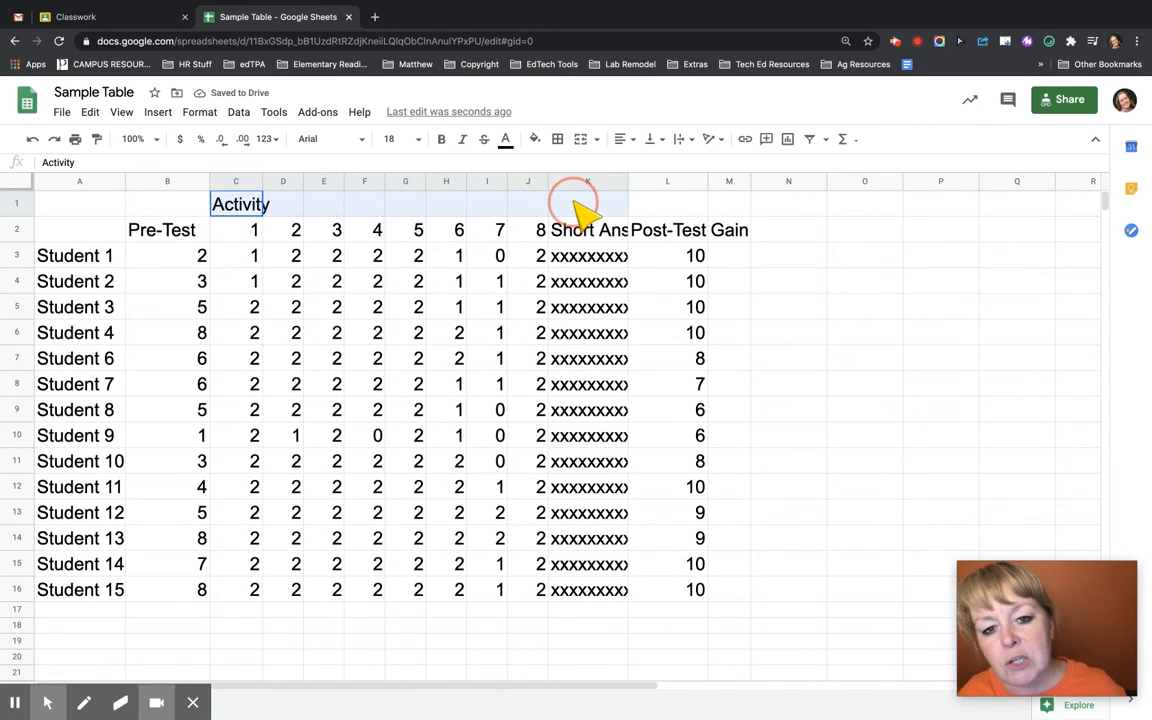
click(580, 140)
click(578, 236)
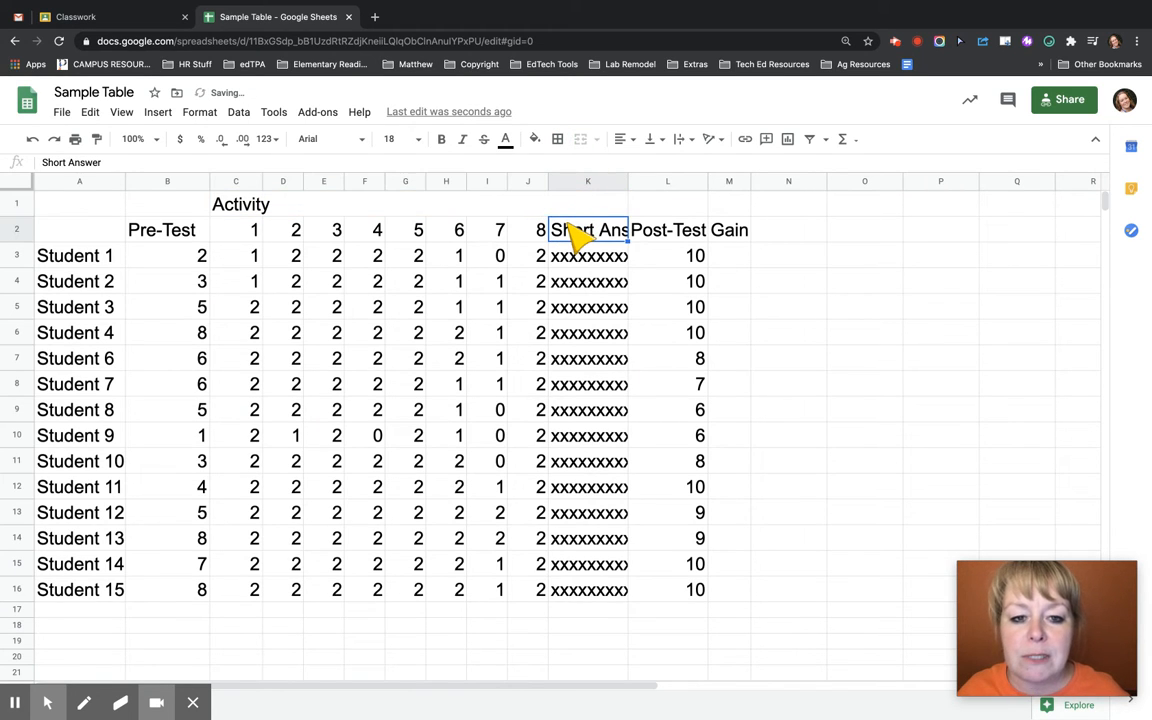
click(488, 211)
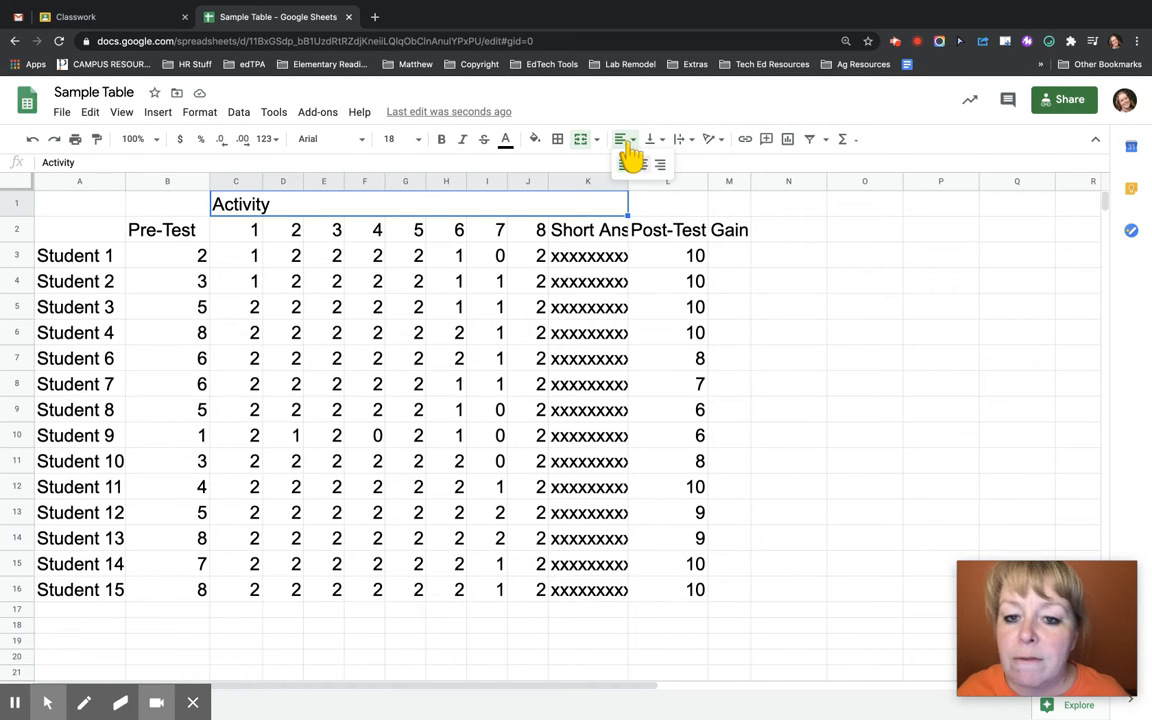
click(623, 144)
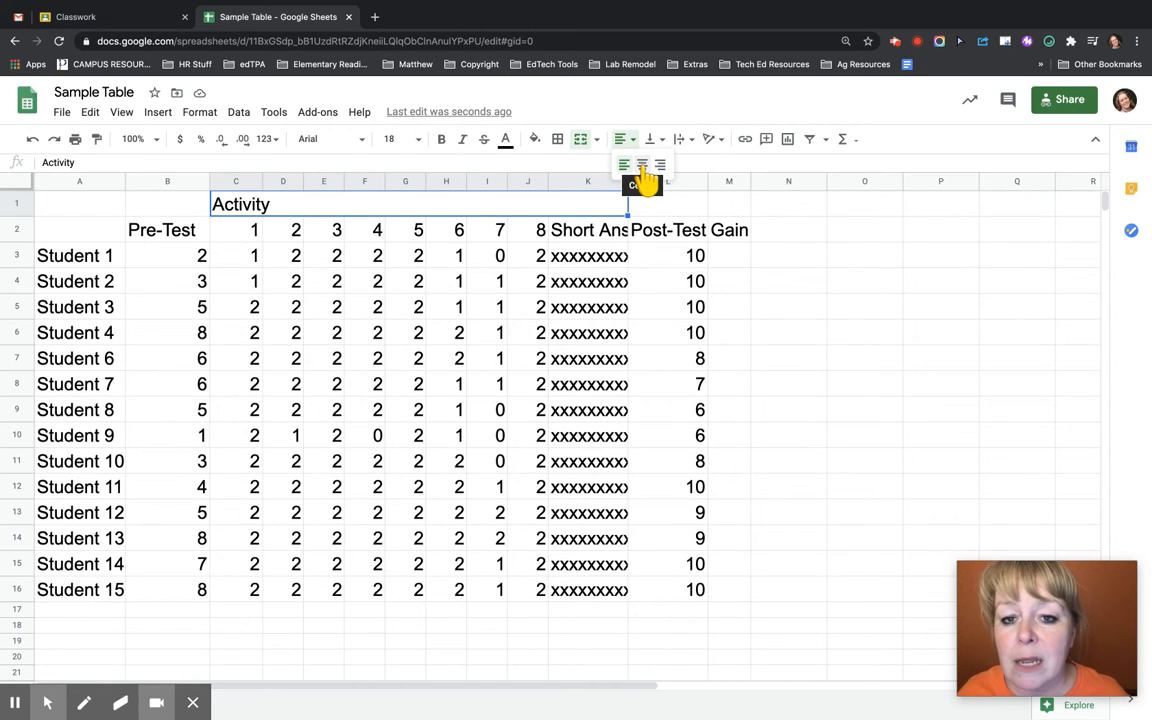
click(643, 167)
click(418, 230)
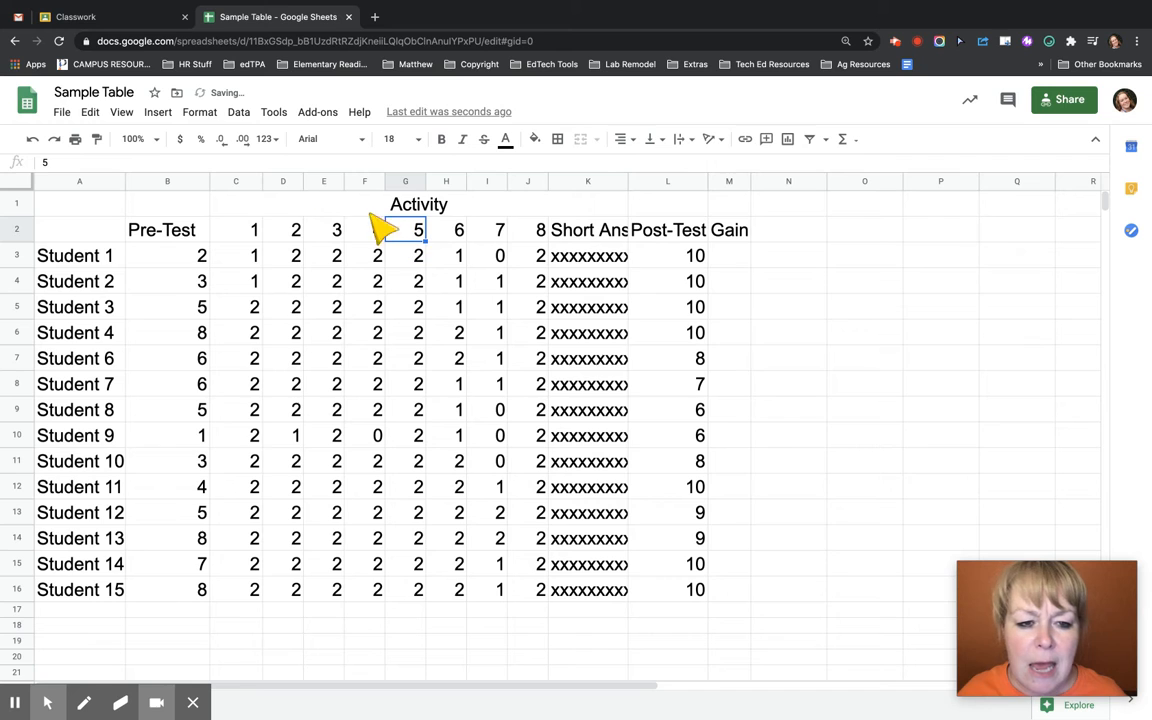
Fill the activity block C1:K16, including its heading, with a light magenta background
drag(250, 181, 615, 240)
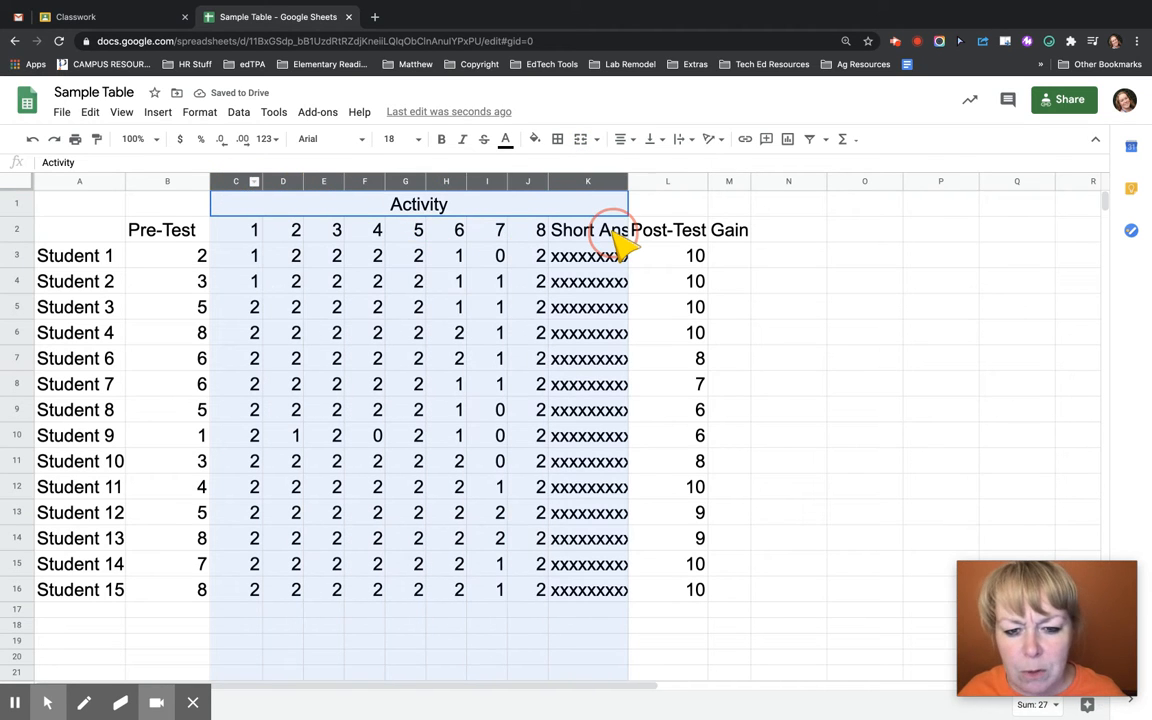
click(596, 255)
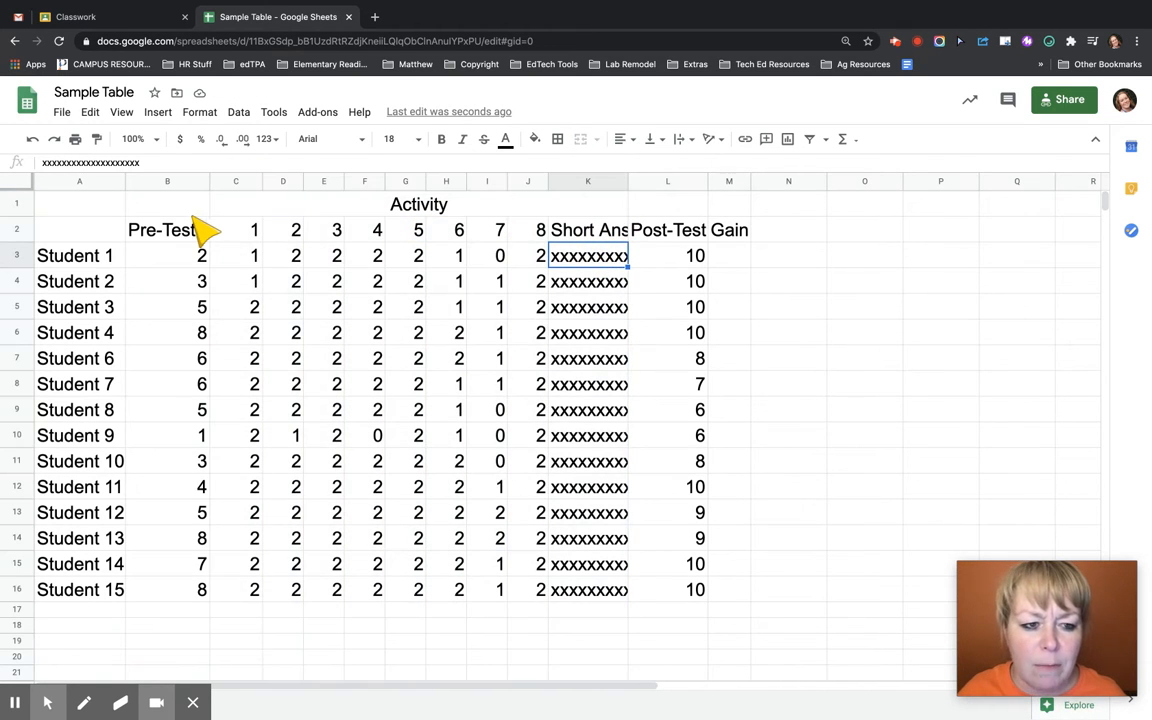
click(242, 210)
drag(245, 215, 598, 612)
click(535, 139)
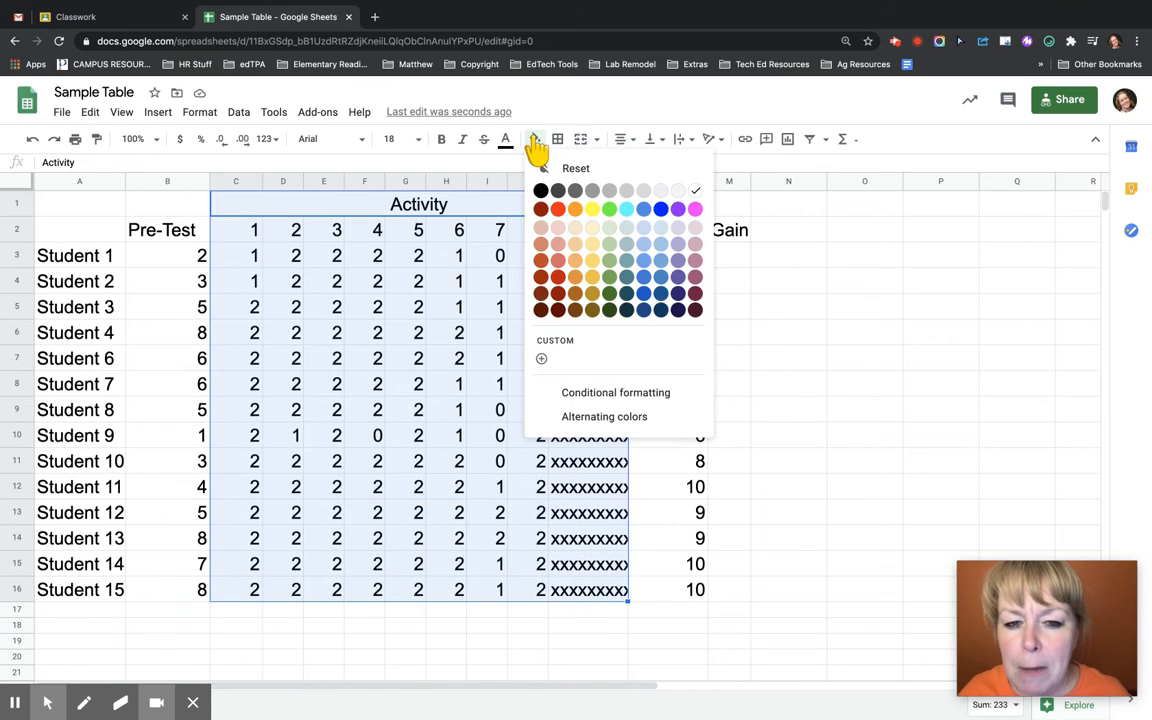
click(695, 227)
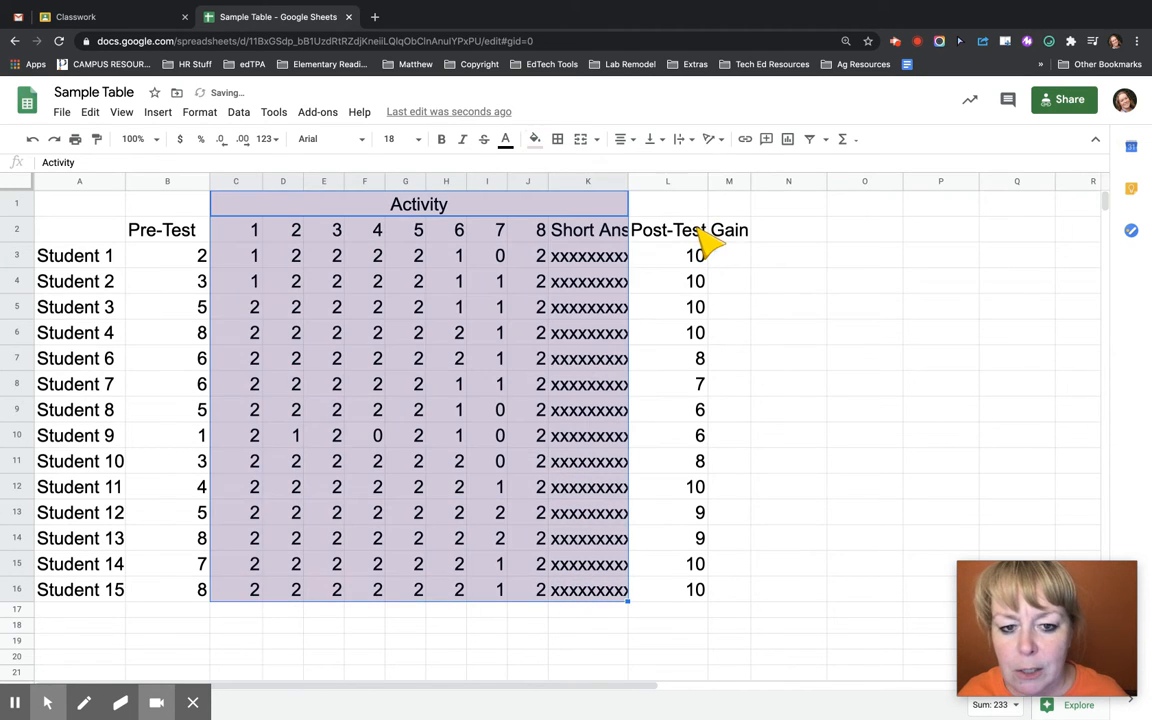
click(499, 356)
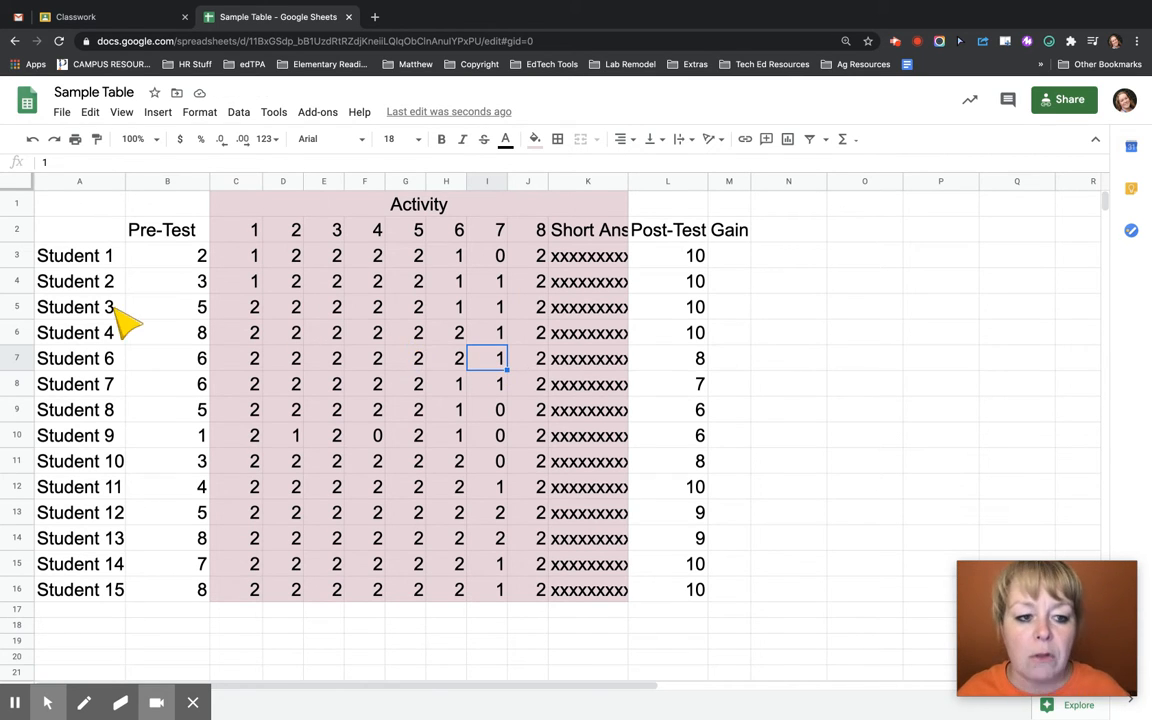
Add an AVERAGE of the Pre-Test scores B3:B16 in cell B17
drag(166, 258, 190, 597)
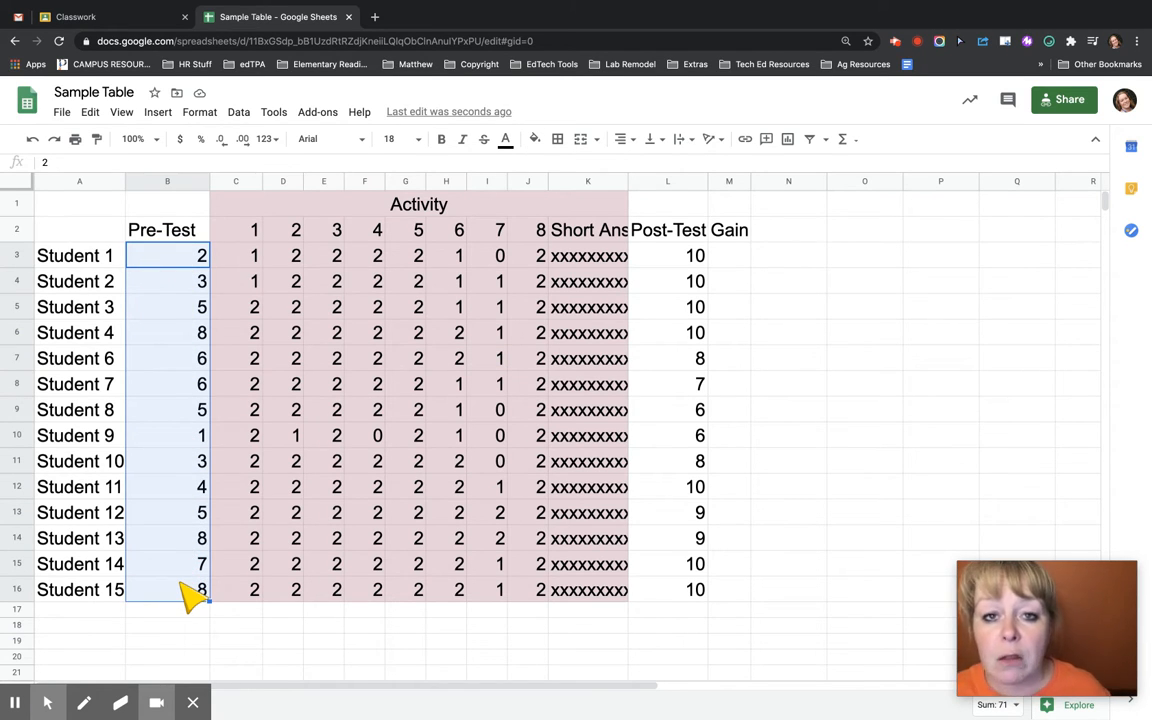
click(845, 142)
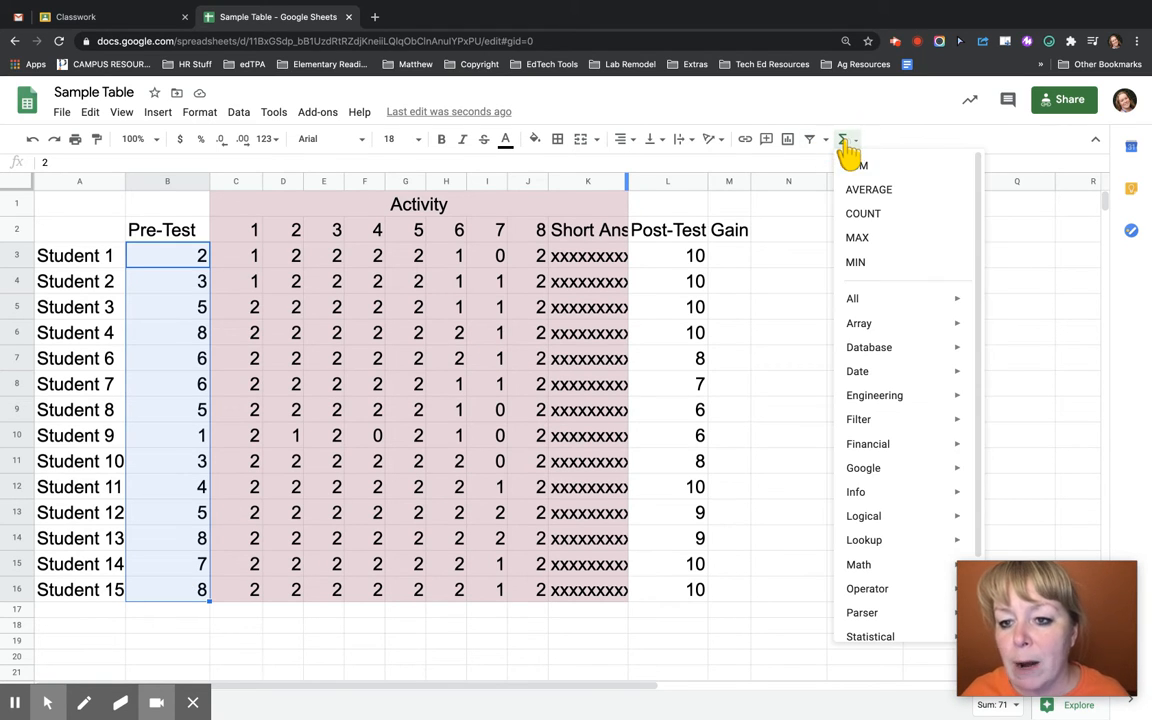
click(856, 187)
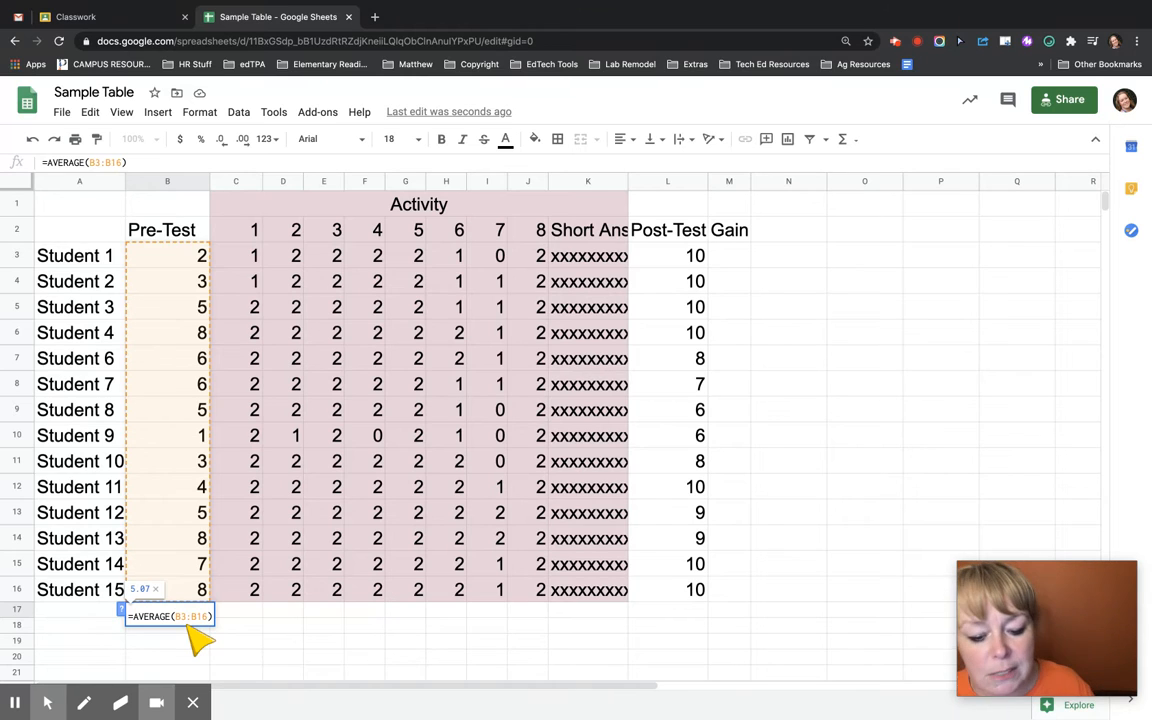
key(Return)
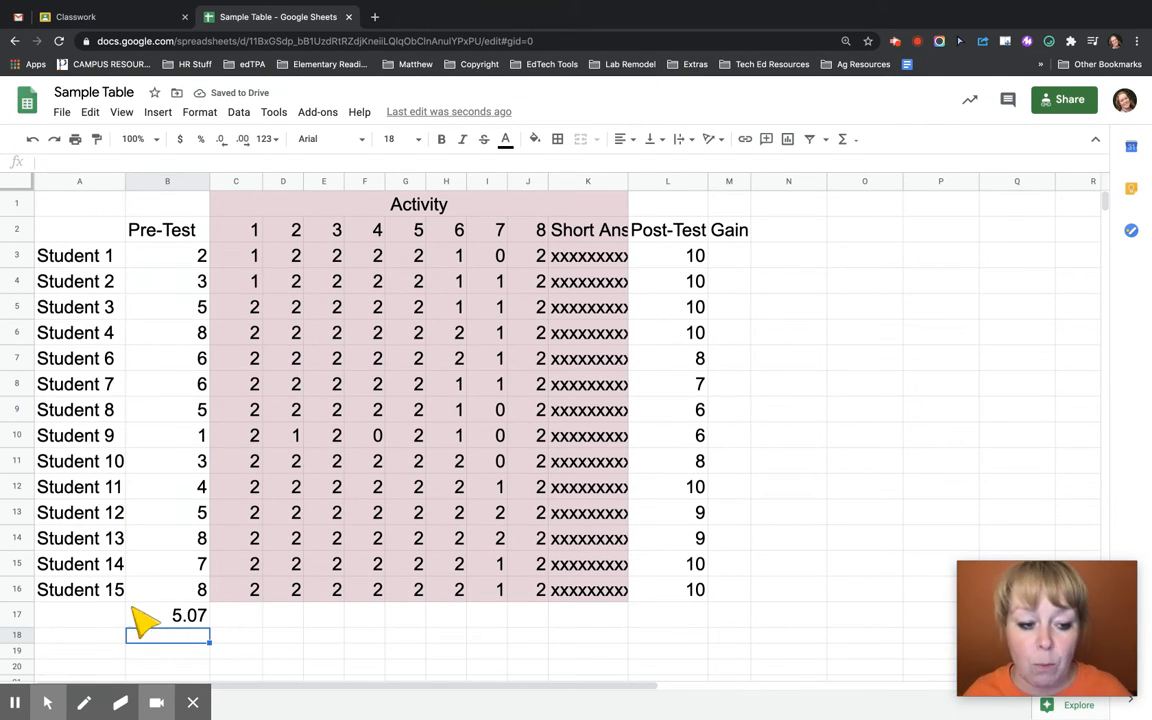
click(193, 617)
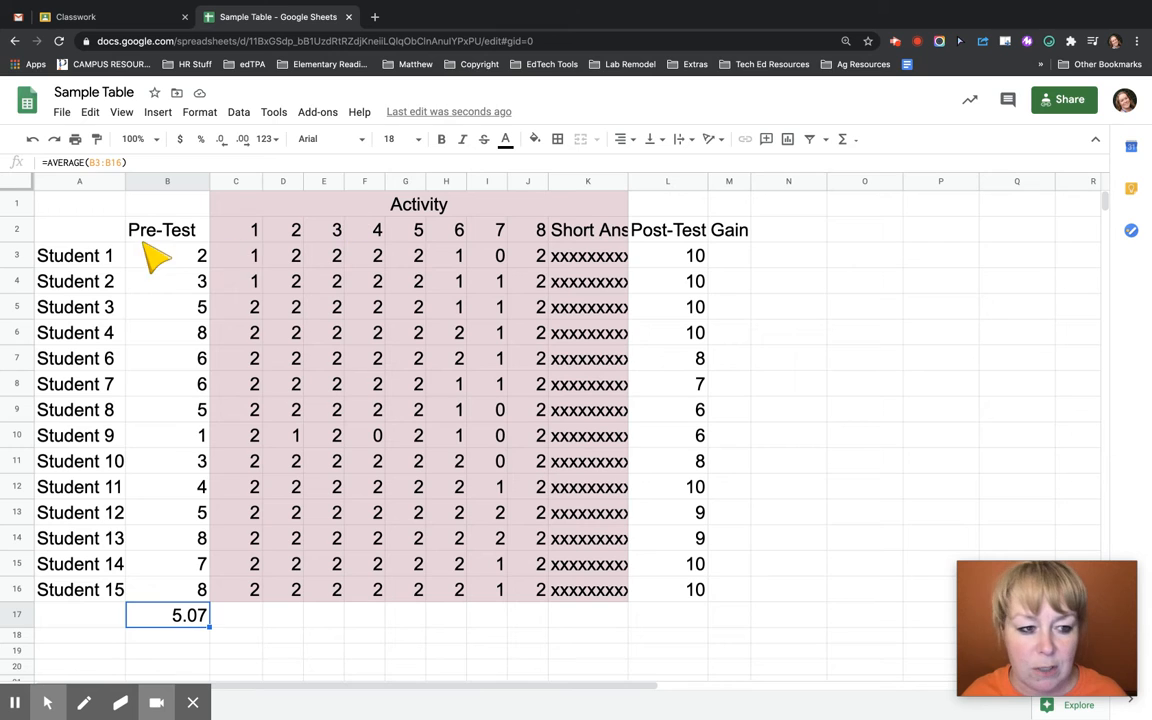
Make the column headings from Pre-Test to Gain (B2:M2) bold
drag(145, 228, 735, 232)
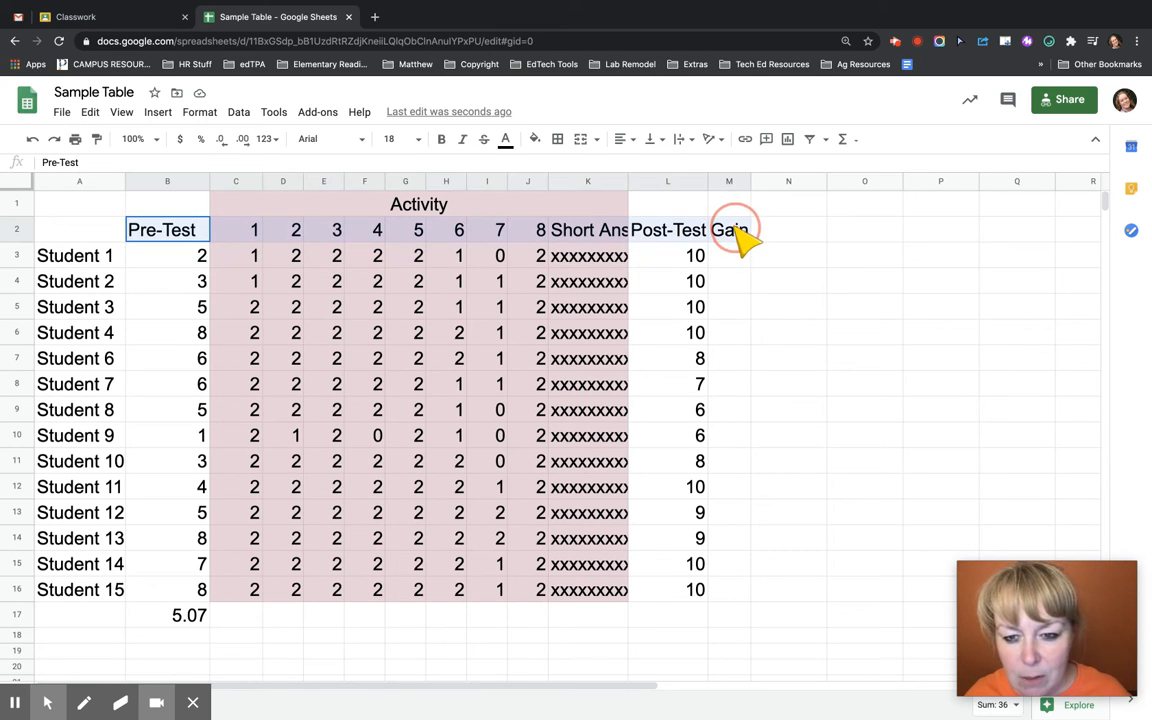
key(ctrl+b)
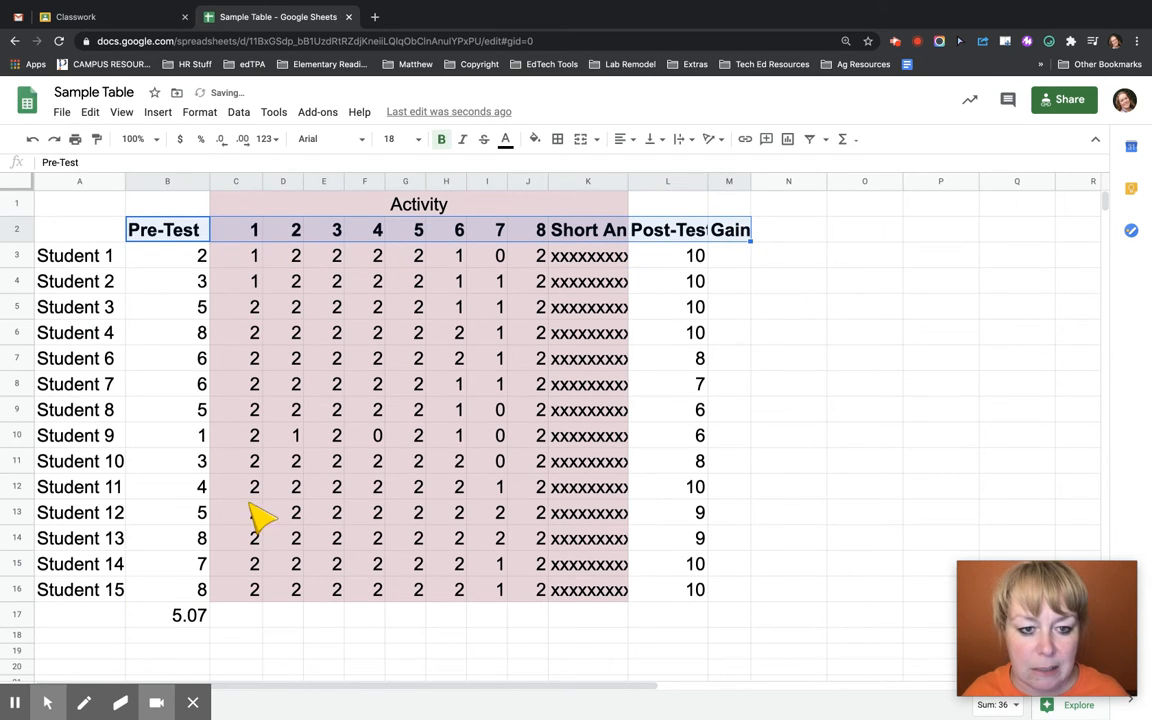
click(290, 487)
Copy the Pre-Test average formula from B17 across to J17 to average activities 1 to 8
click(172, 617)
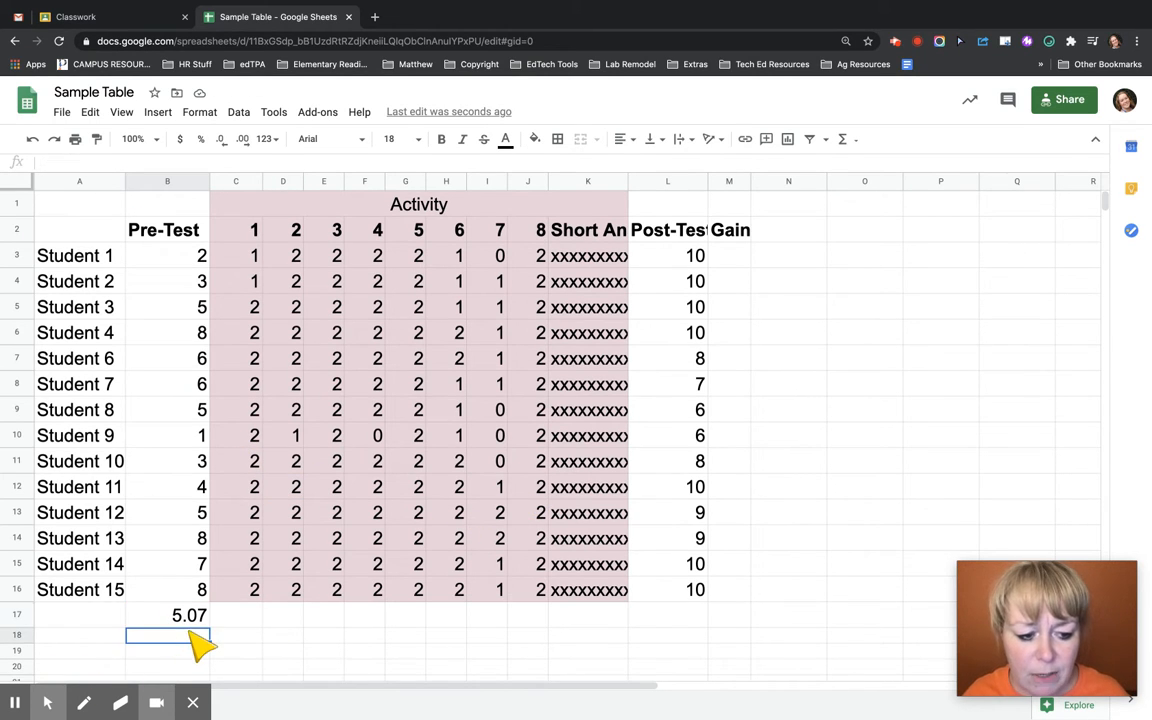
click(240, 619)
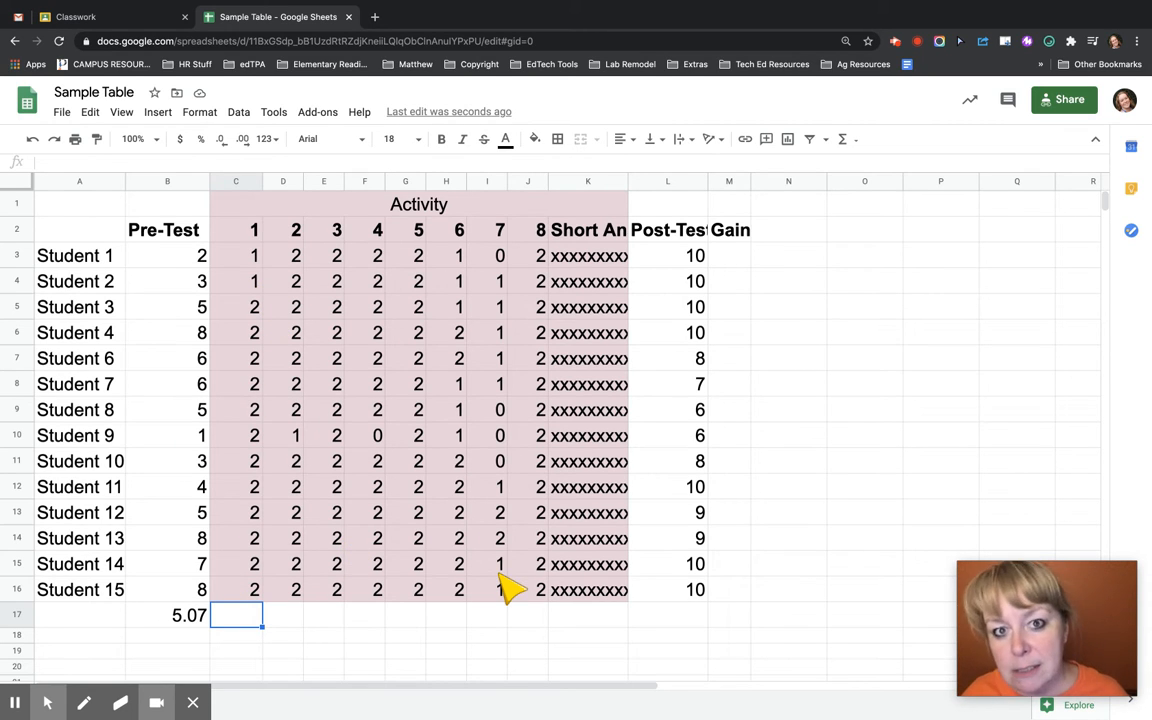
click(190, 612)
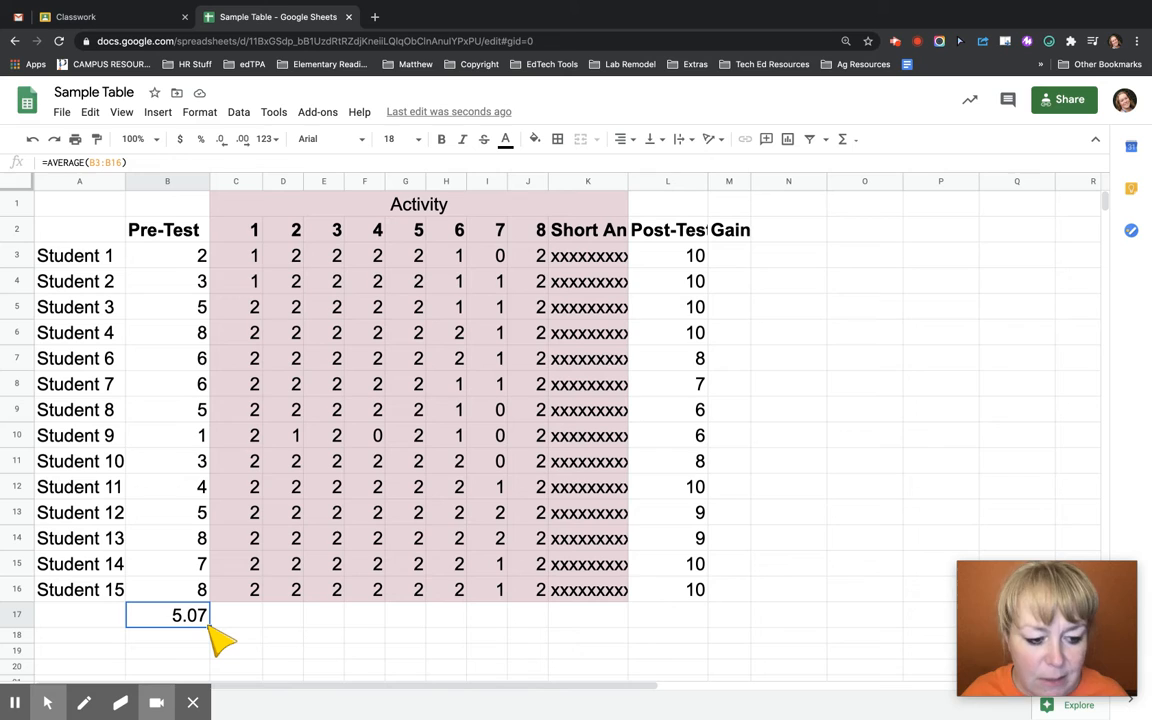
drag(210, 627, 538, 630)
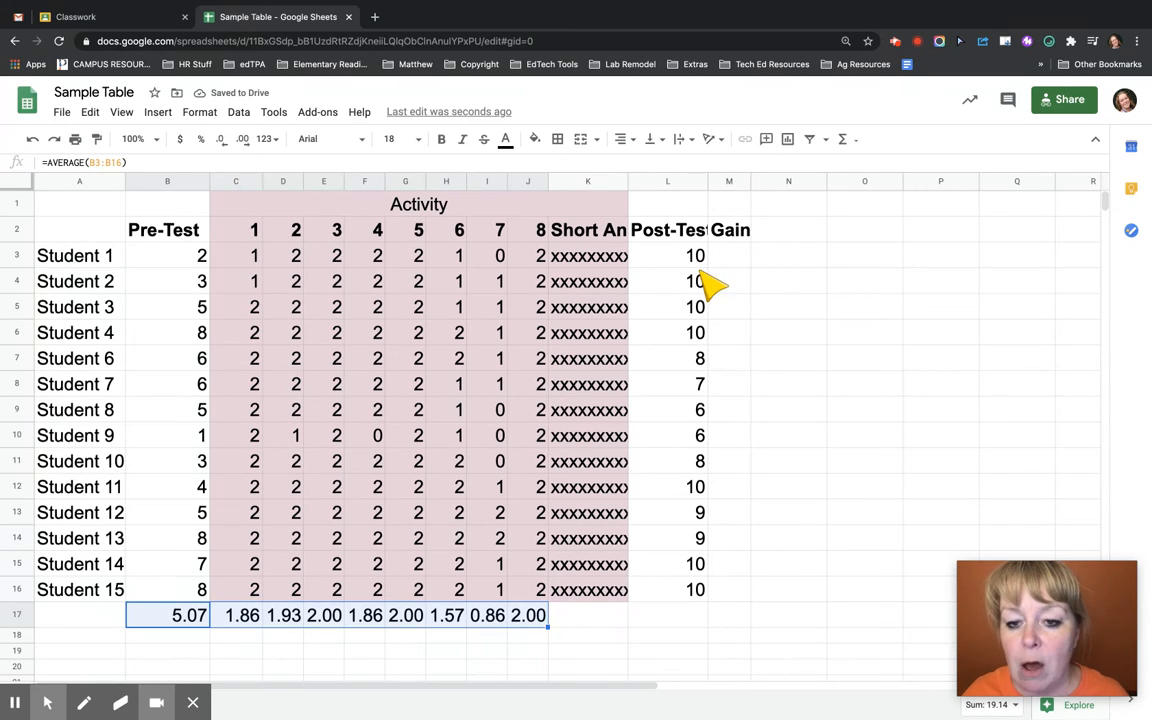
Add an AVERAGE of the Post-Test scores L3:L16 in cell L17
drag(684, 257, 700, 597)
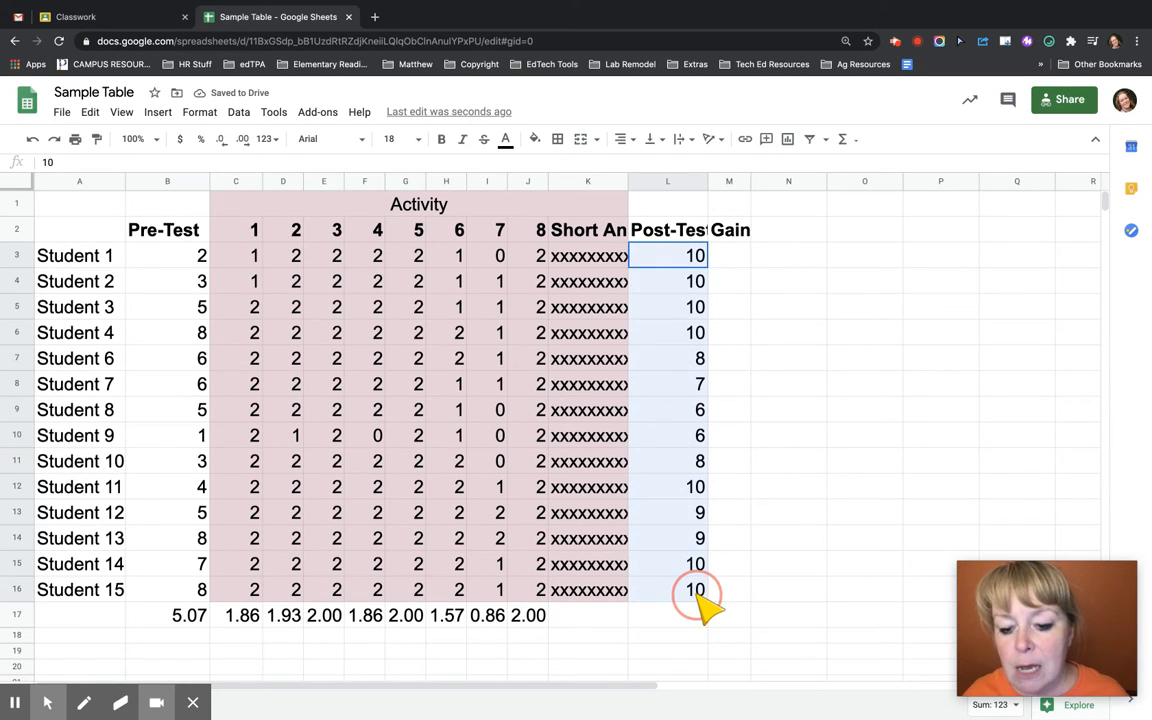
click(843, 145)
click(858, 189)
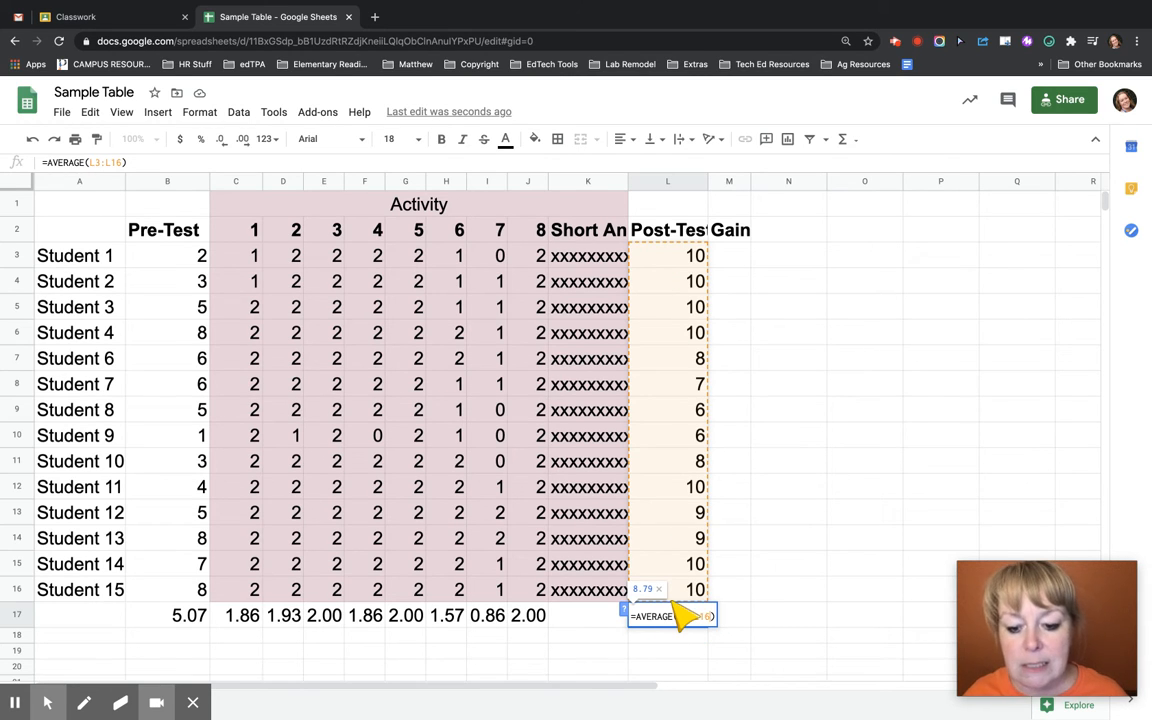
key(Return)
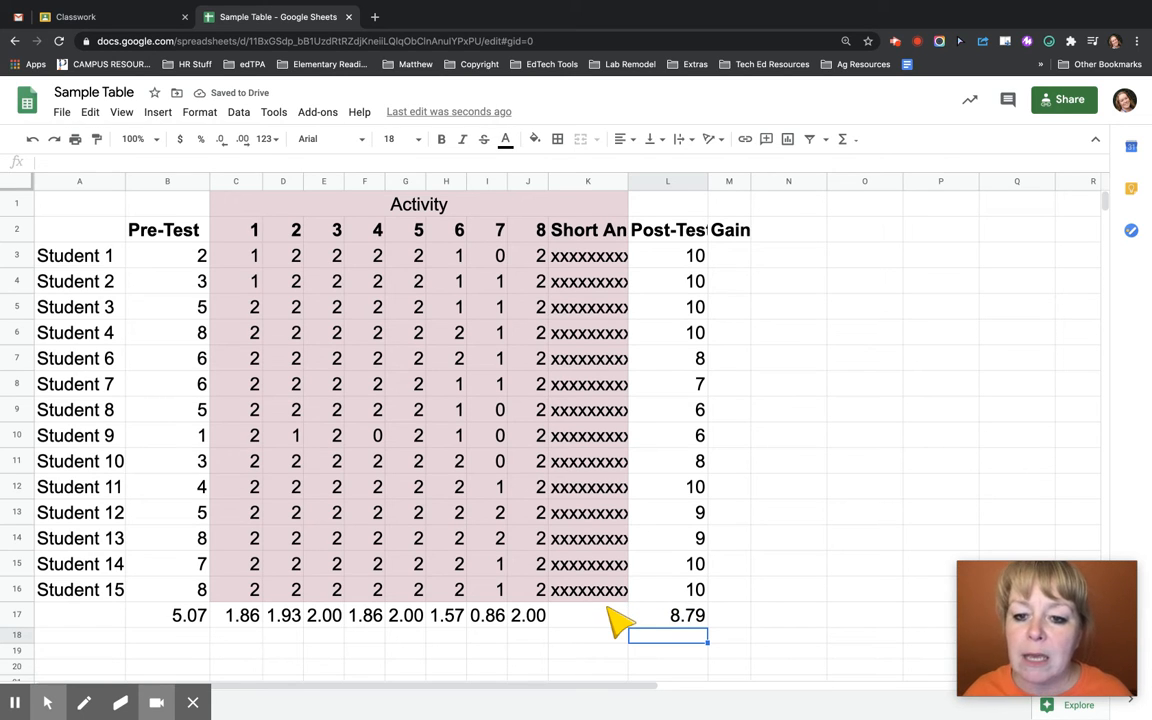
Calculate Student 1's gain in M3 with =sum(L3-B3) and fill the formula down the Gain column to M16
click(728, 258)
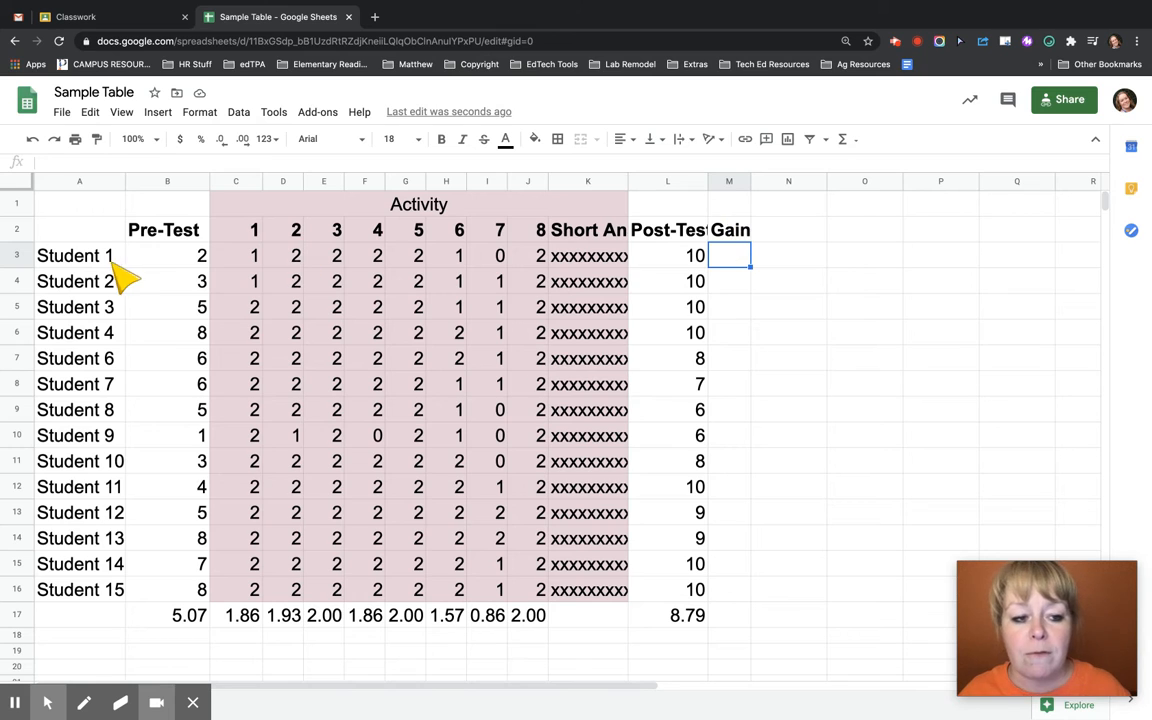
click(150, 260)
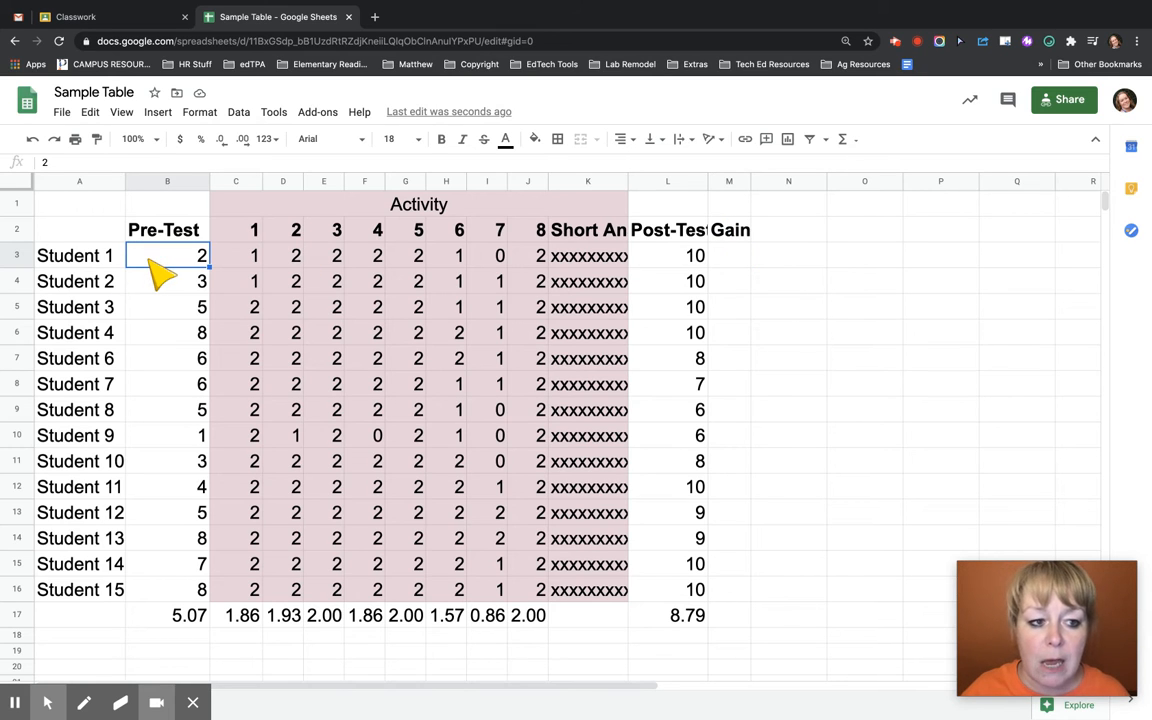
click(731, 258)
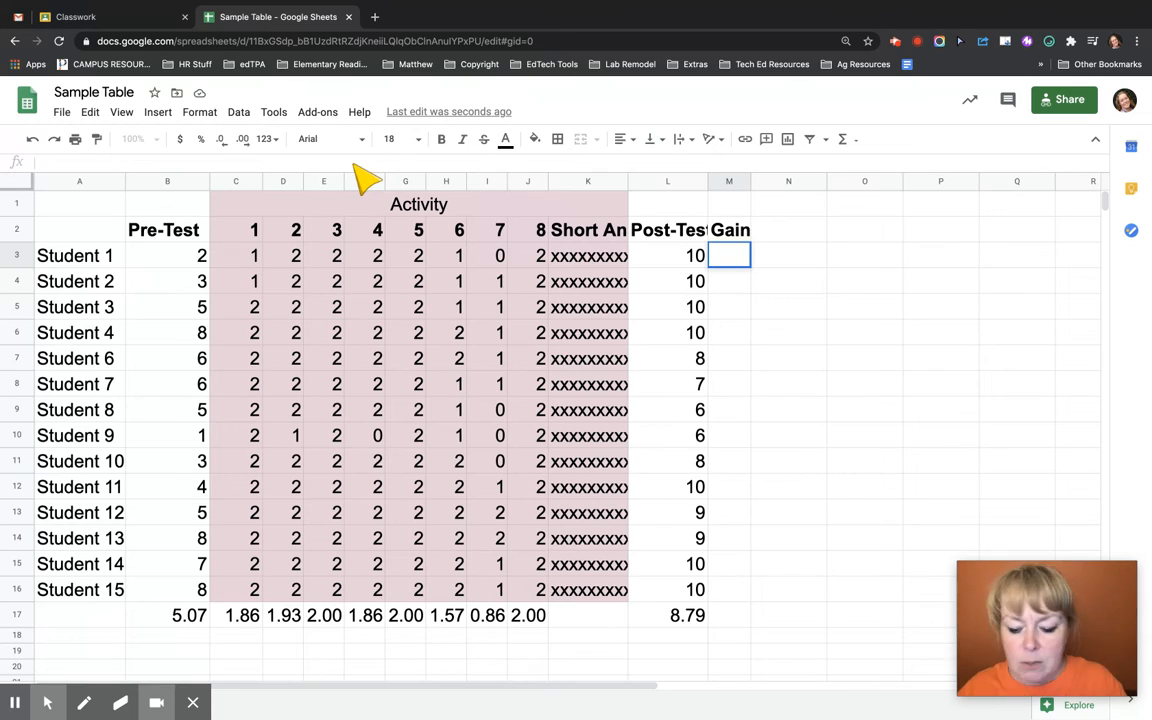
text(=sum)
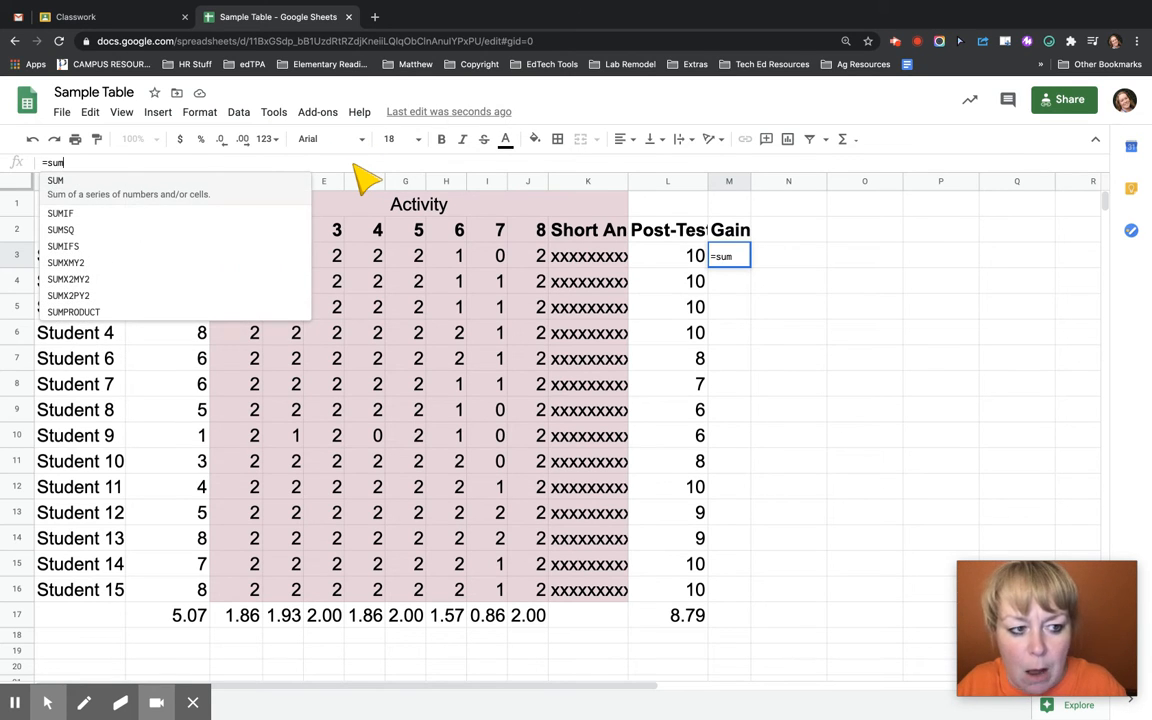
text(()
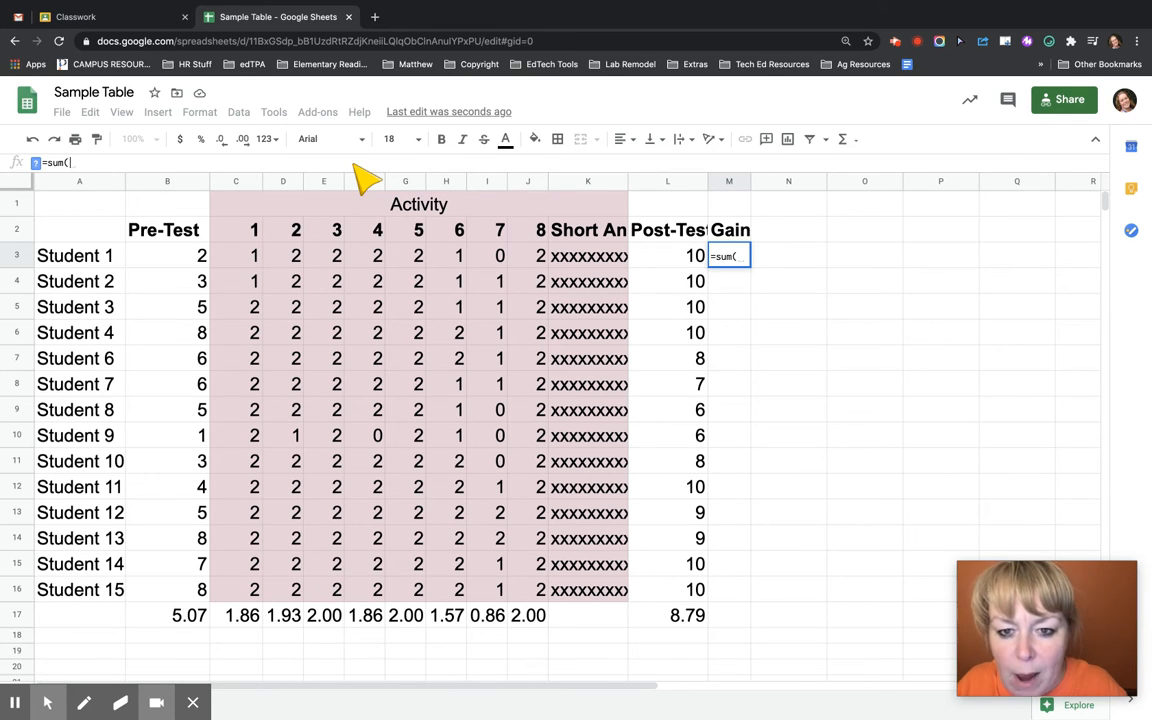
text(L)
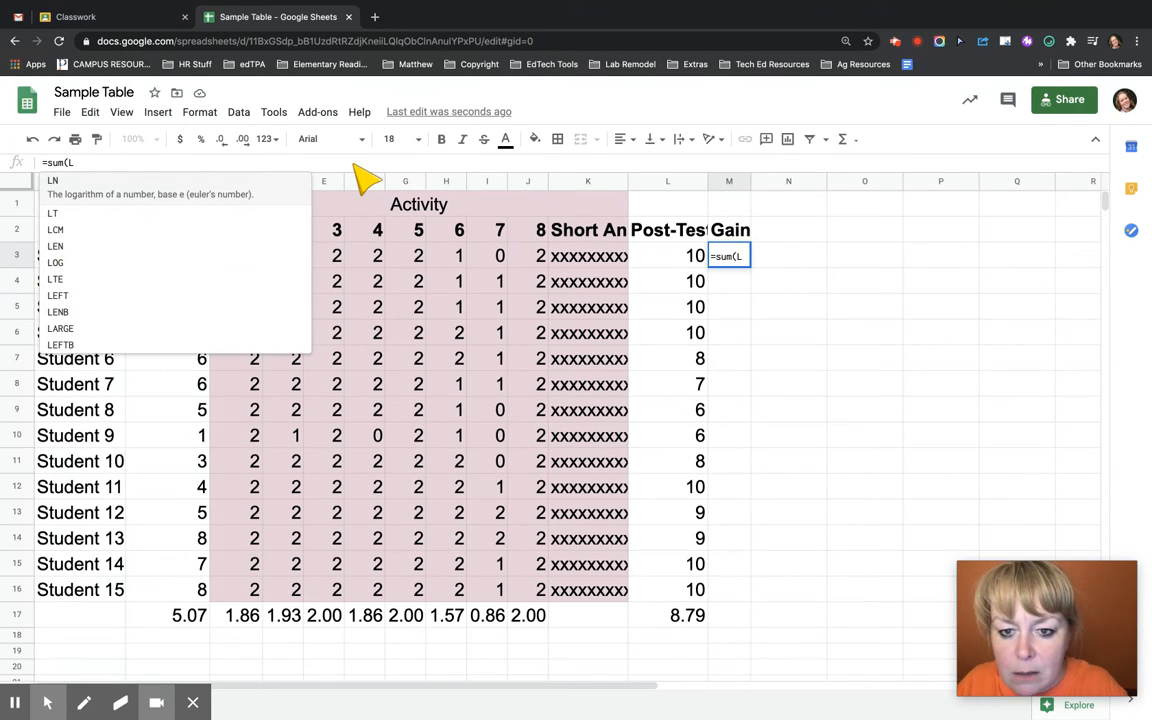
text(3)
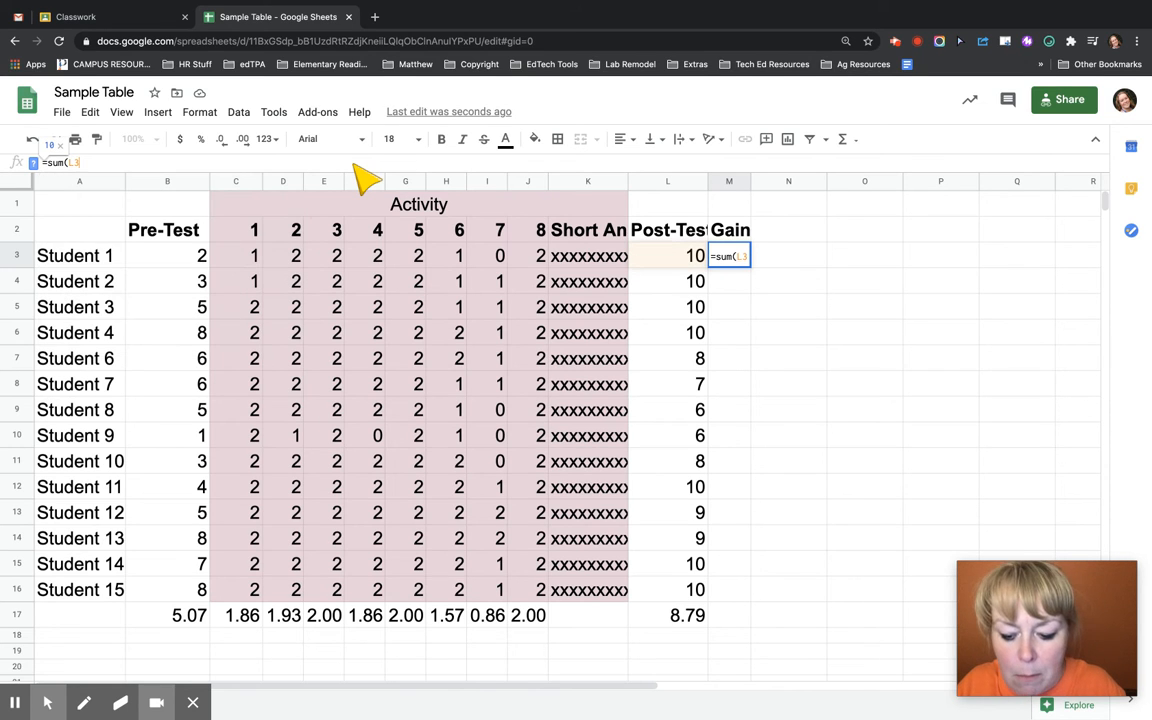
text(-B)
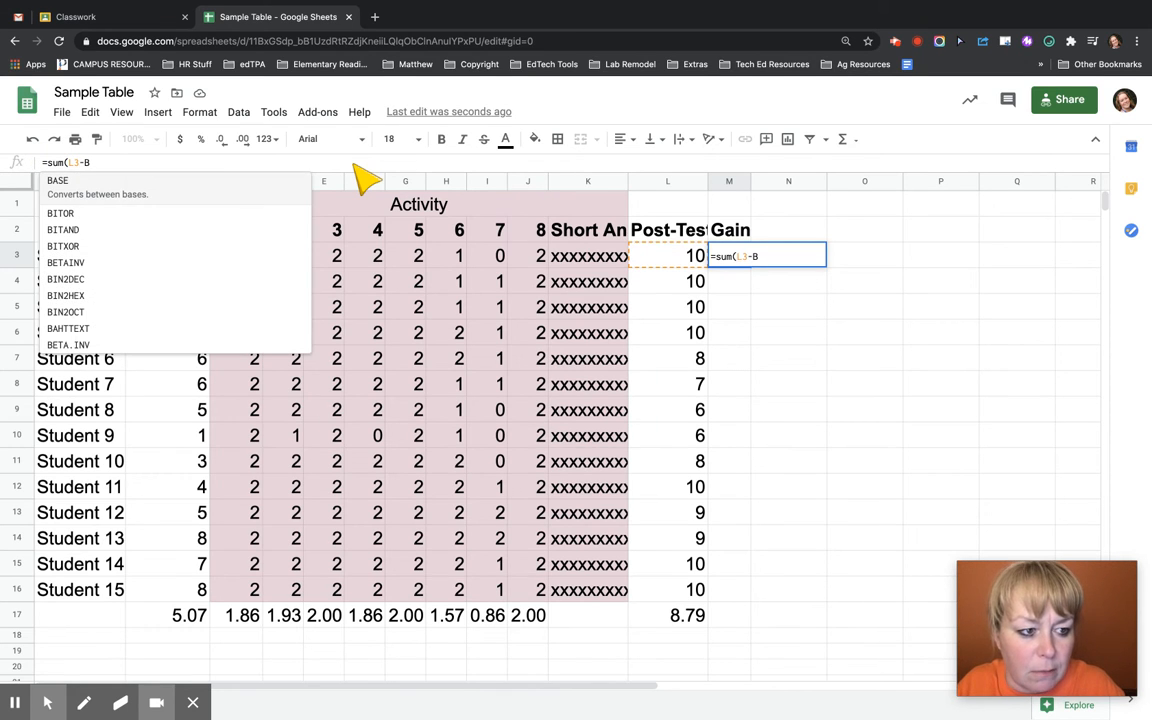
text(3))
key(Return)
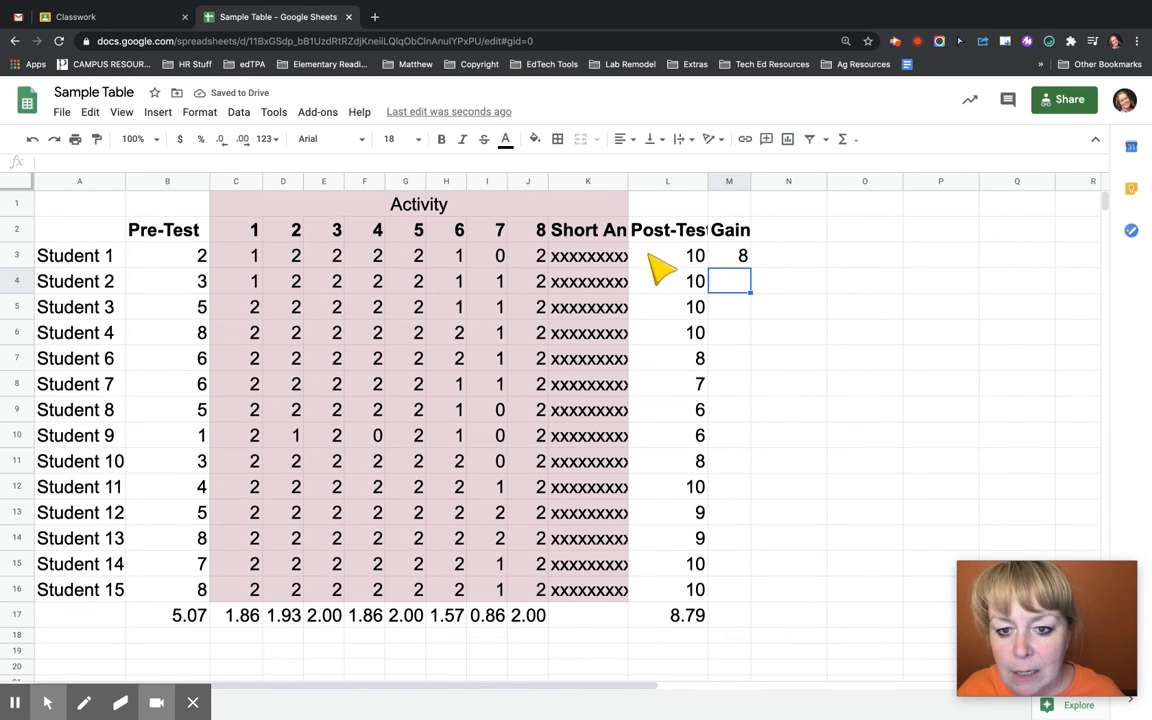
click(724, 258)
drag(749, 265, 738, 584)
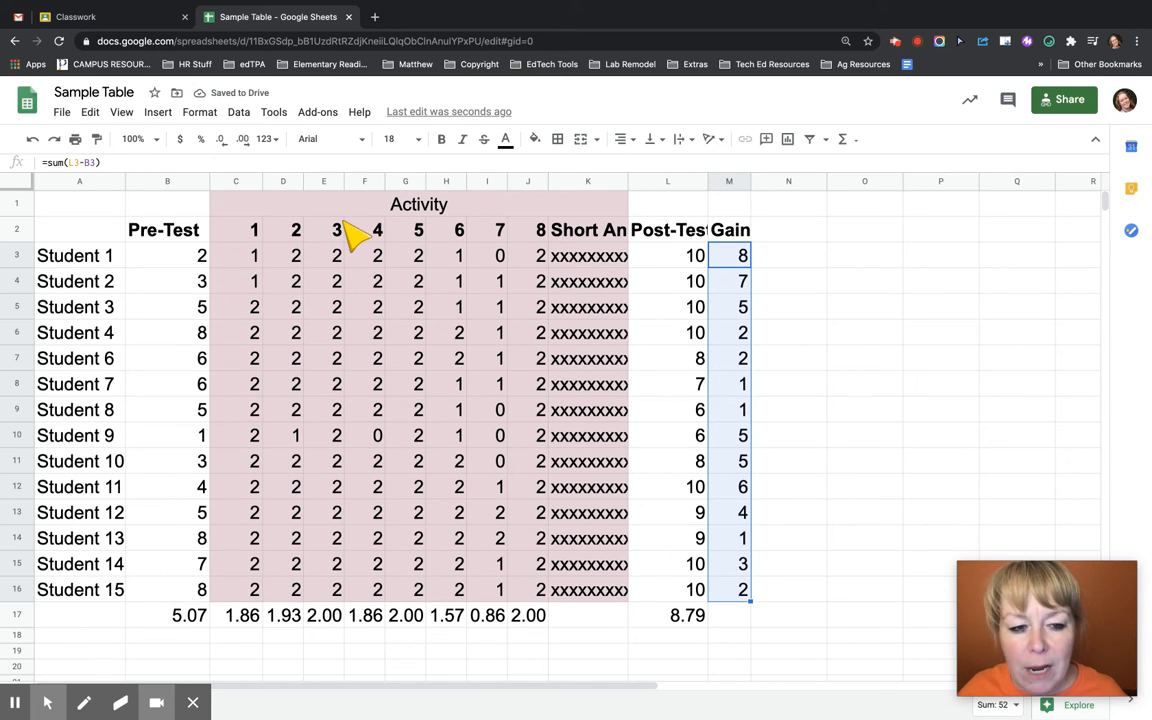
Create a conditional formatting rule on the activity scores C3:J16 for cells whose text is exactly 0
click(240, 230)
drag(243, 255, 458, 281)
drag(556, 276, 536, 585)
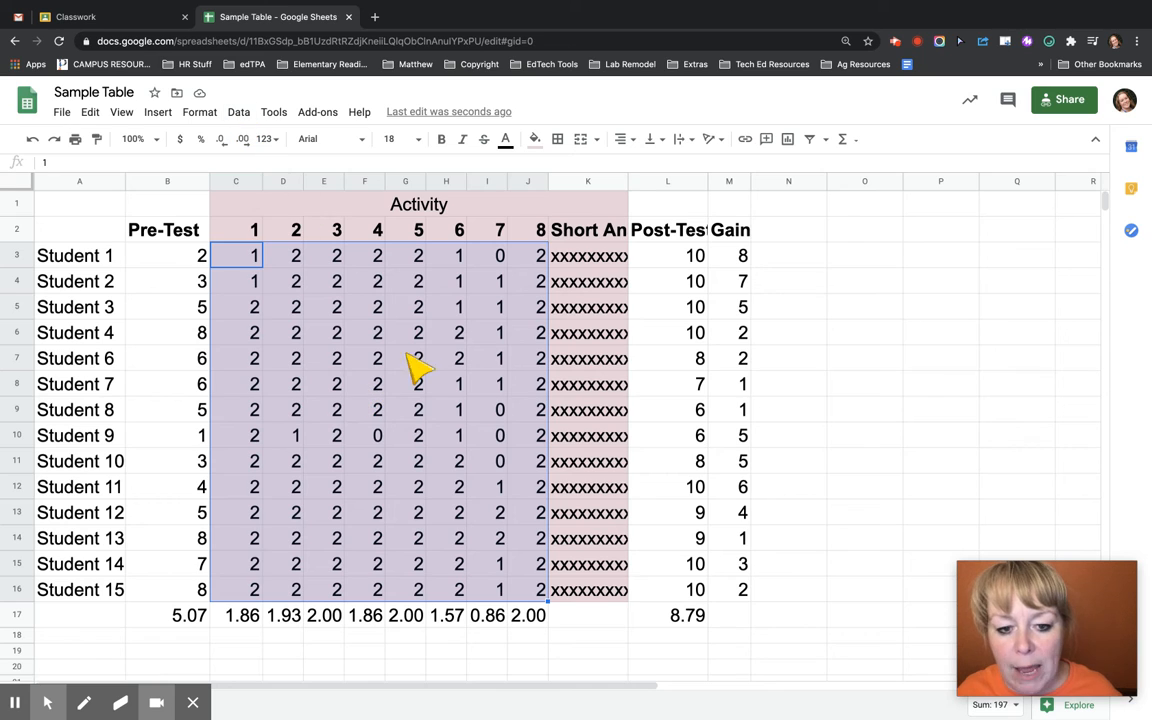
click(238, 114)
mouse_move(199, 120)
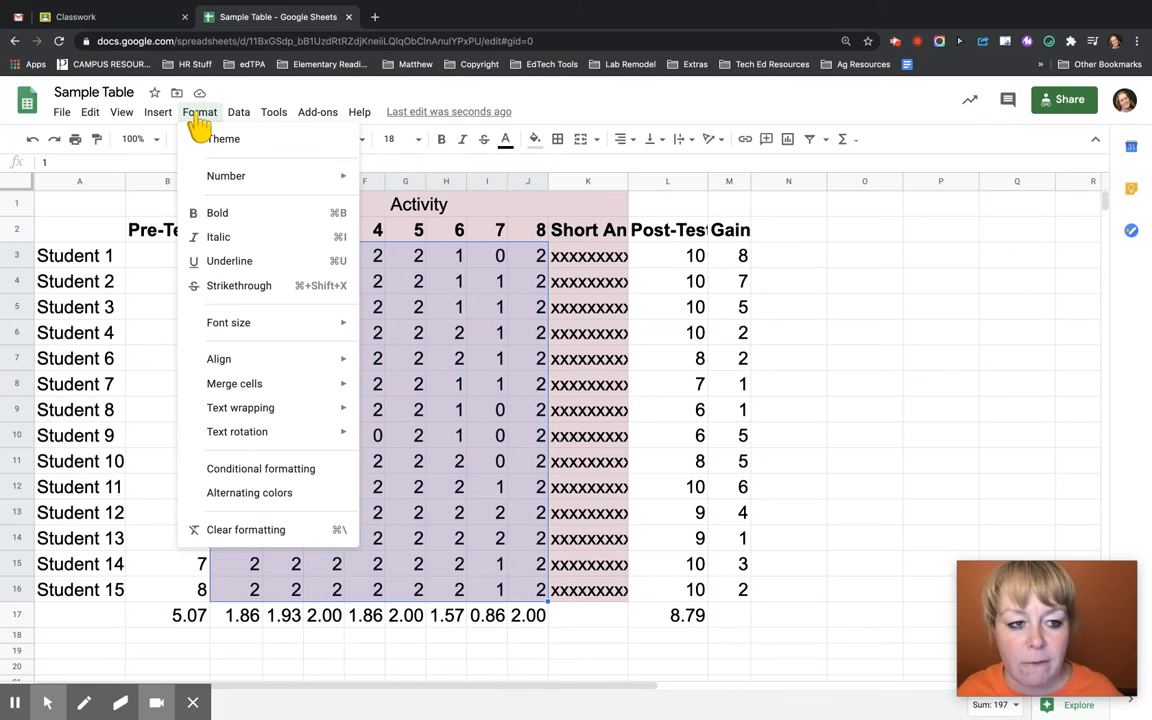
click(293, 472)
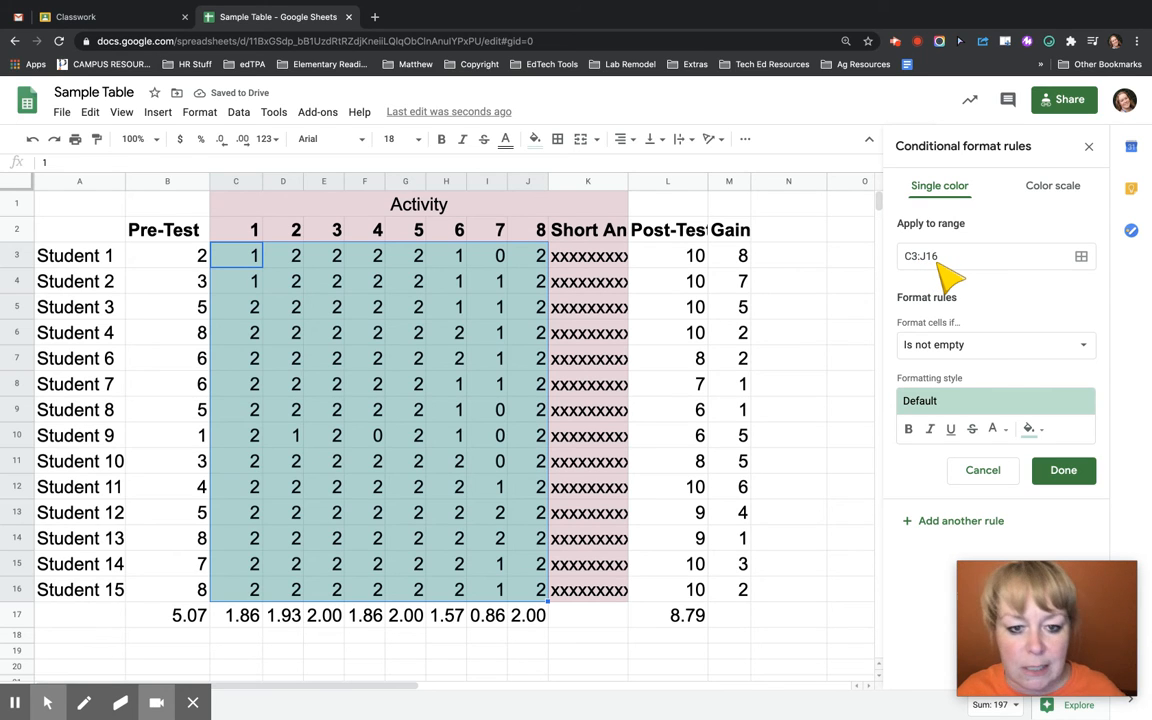
click(958, 344)
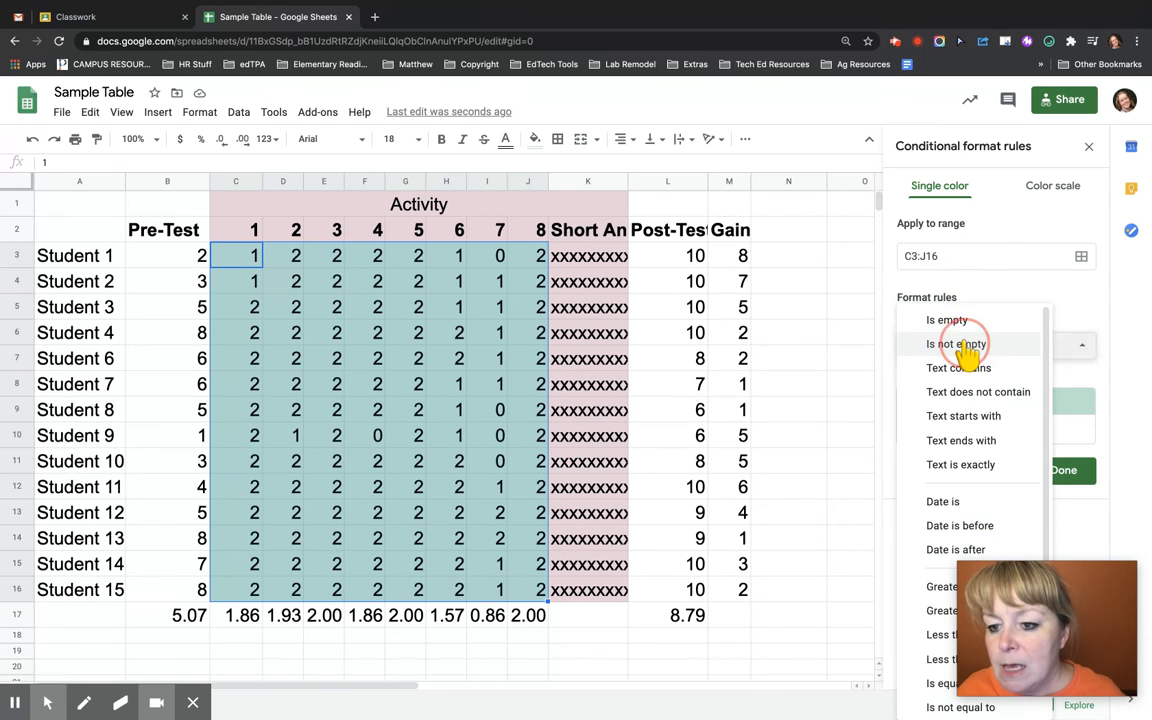
click(972, 466)
click(957, 381)
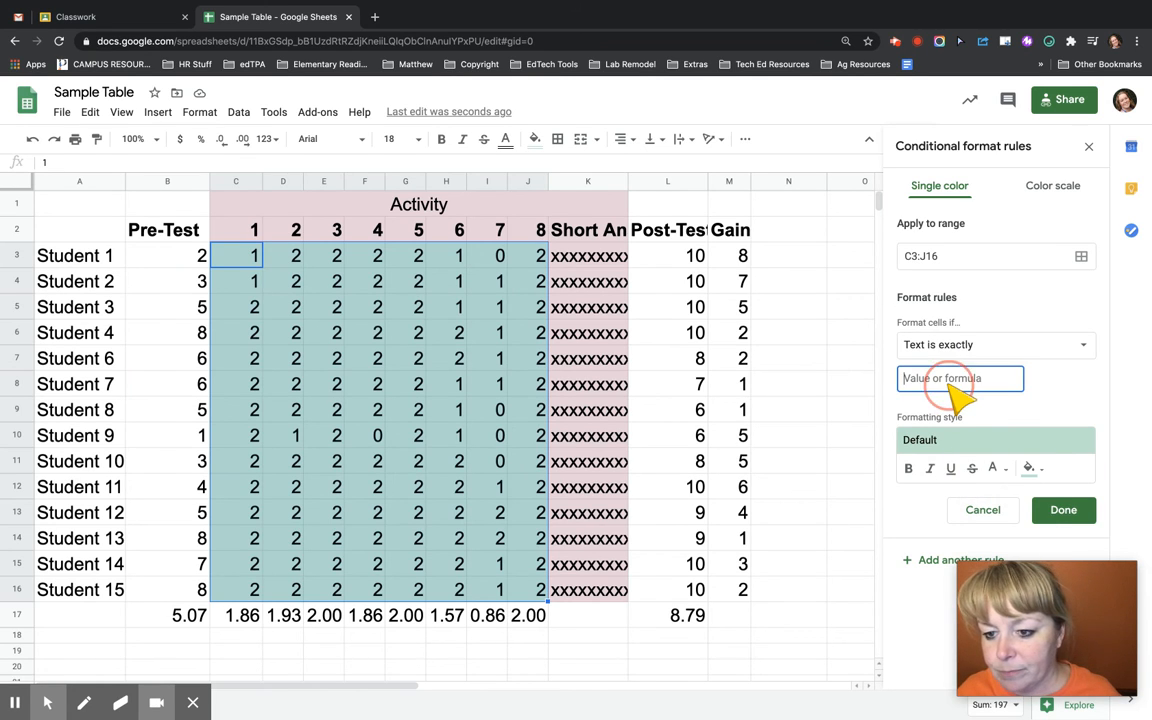
text(0)
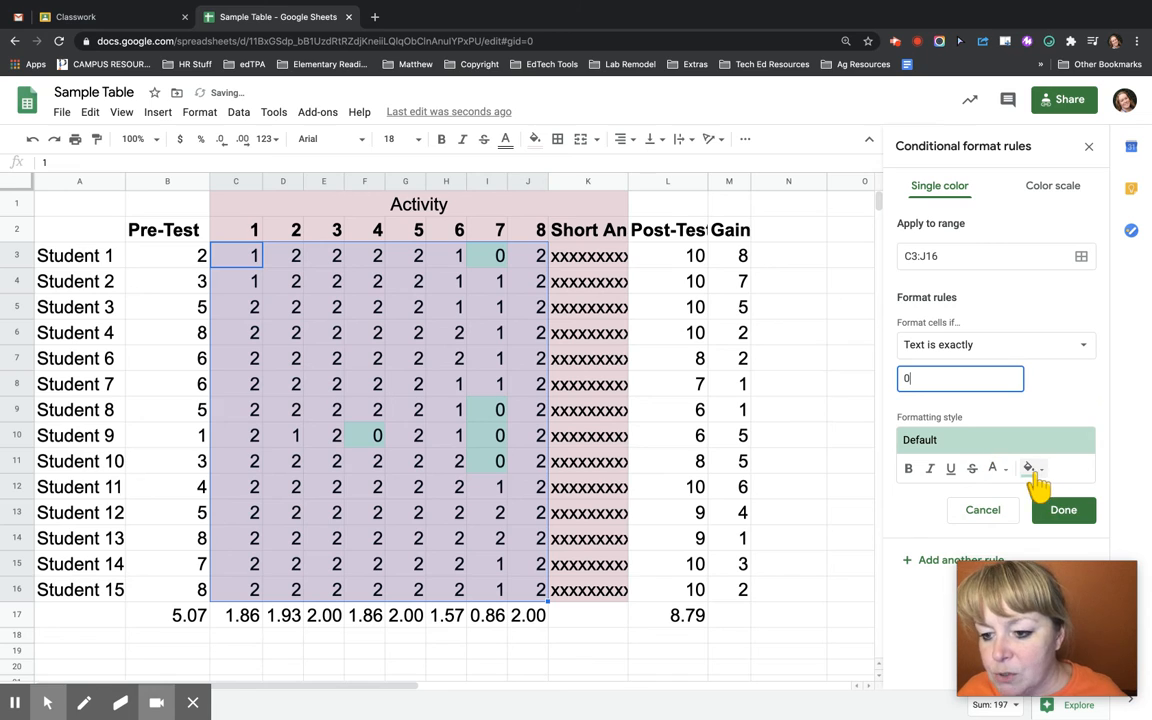
Give the rule for 0 scores a red fill with yellow text and save it
click(1030, 470)
click(892, 537)
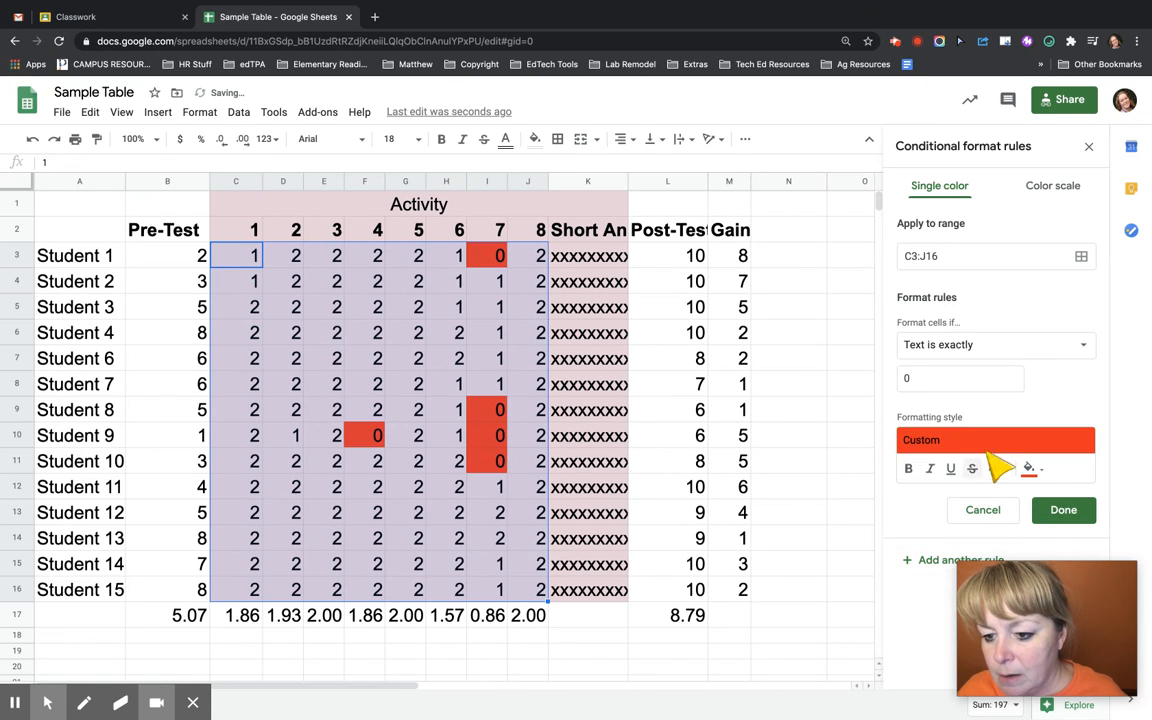
click(993, 470)
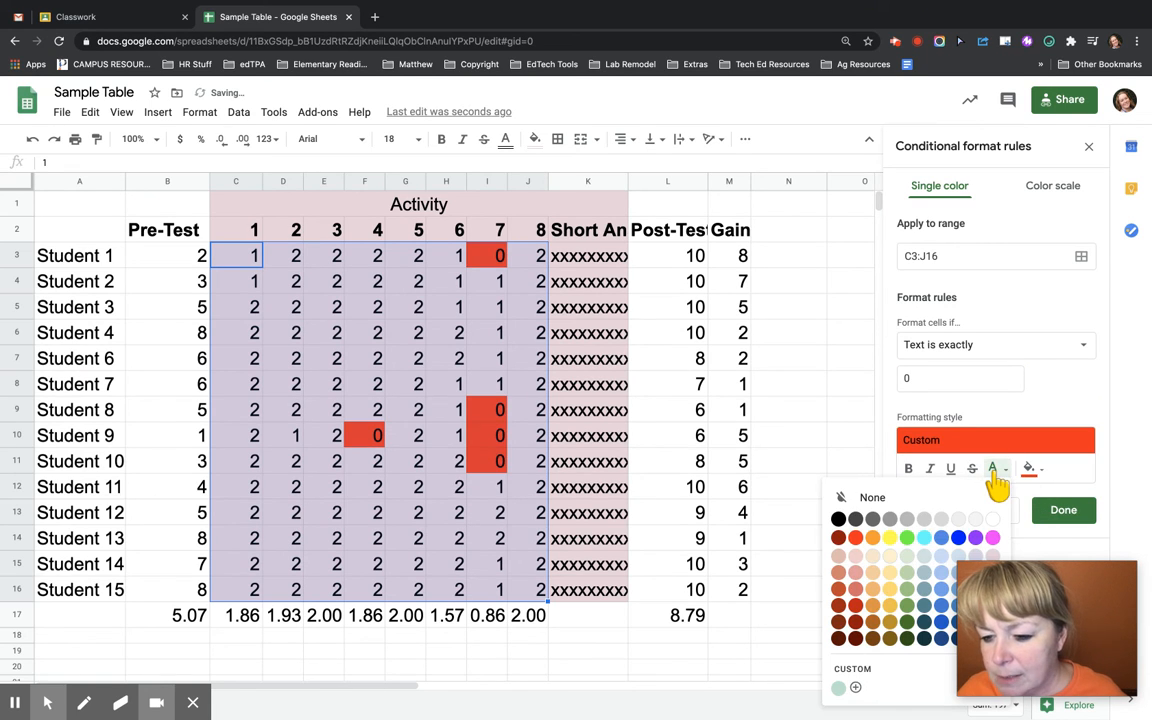
click(893, 537)
click(1063, 510)
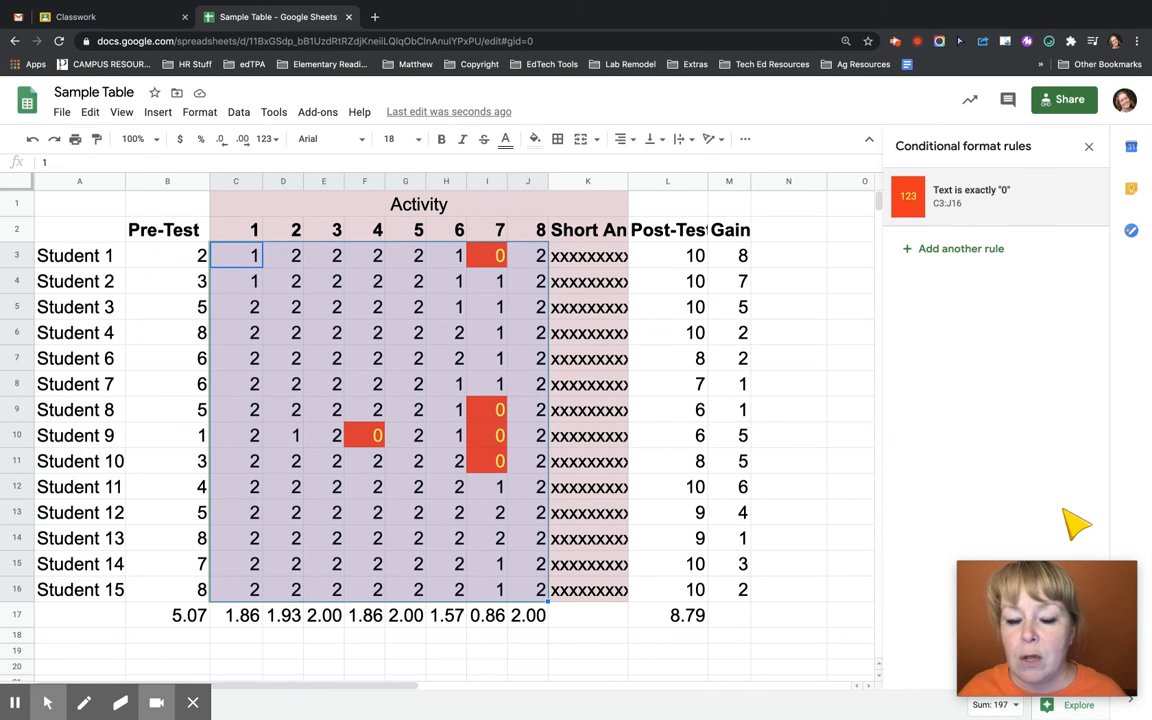
Add a second conditional formatting rule on C3:J16 for text exactly 1, using the default green style
drag(252, 257, 540, 593)
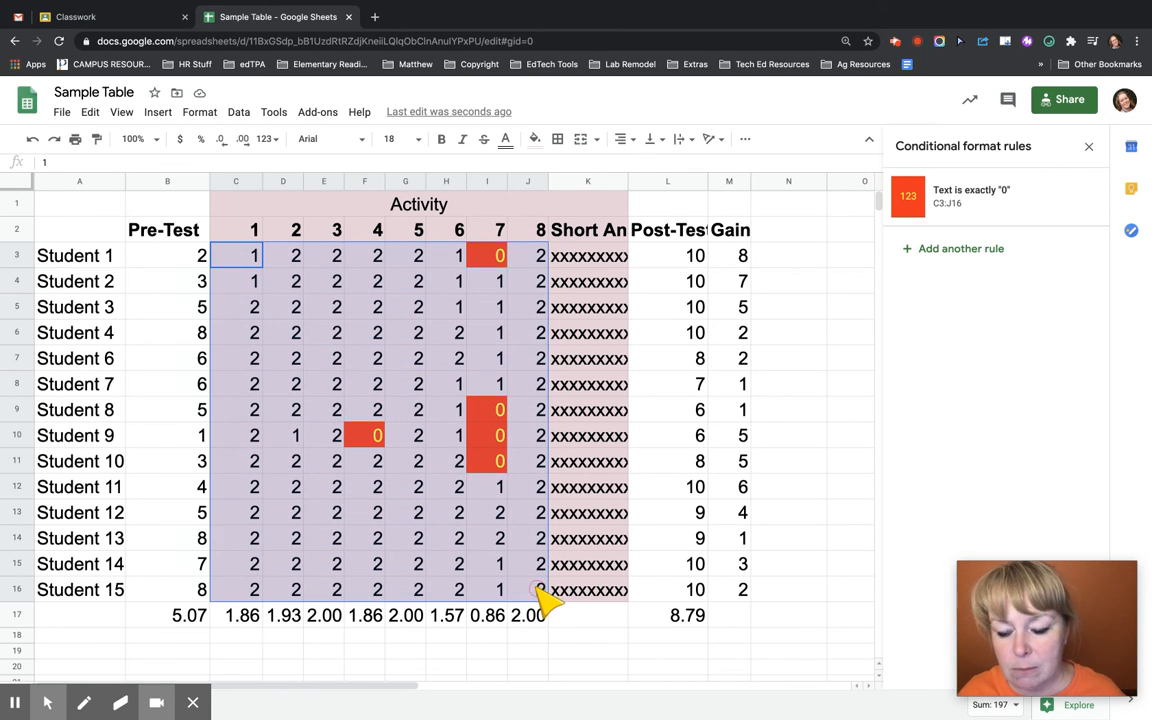
click(968, 246)
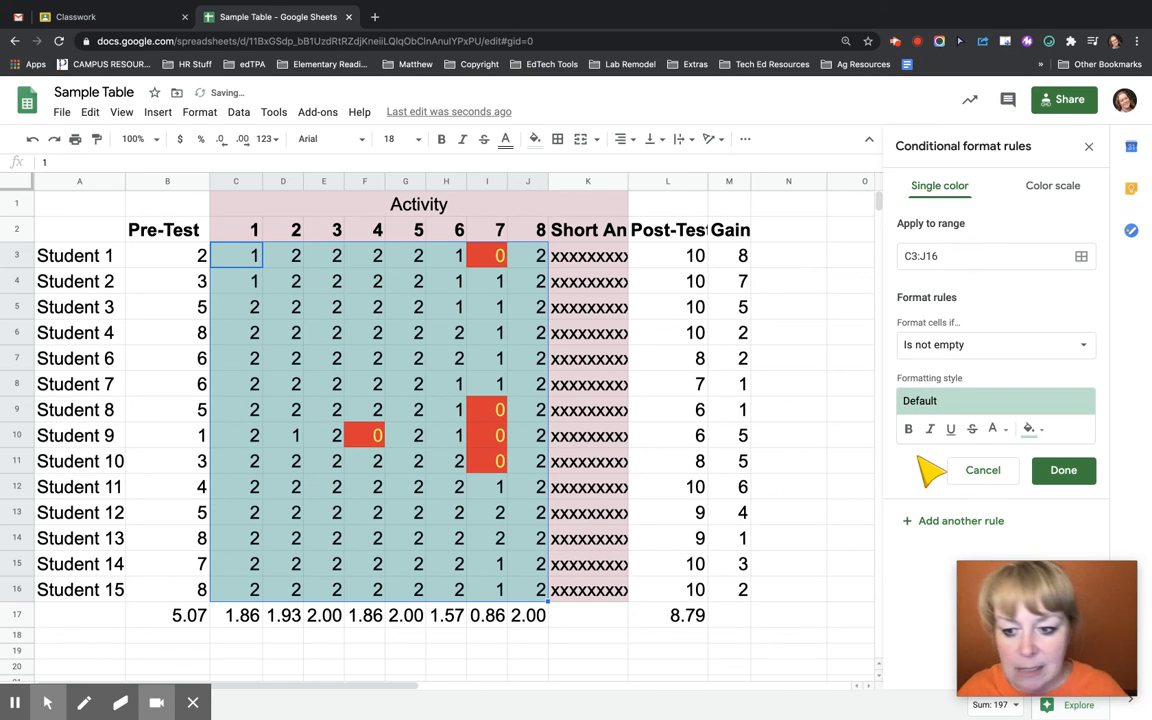
click(985, 344)
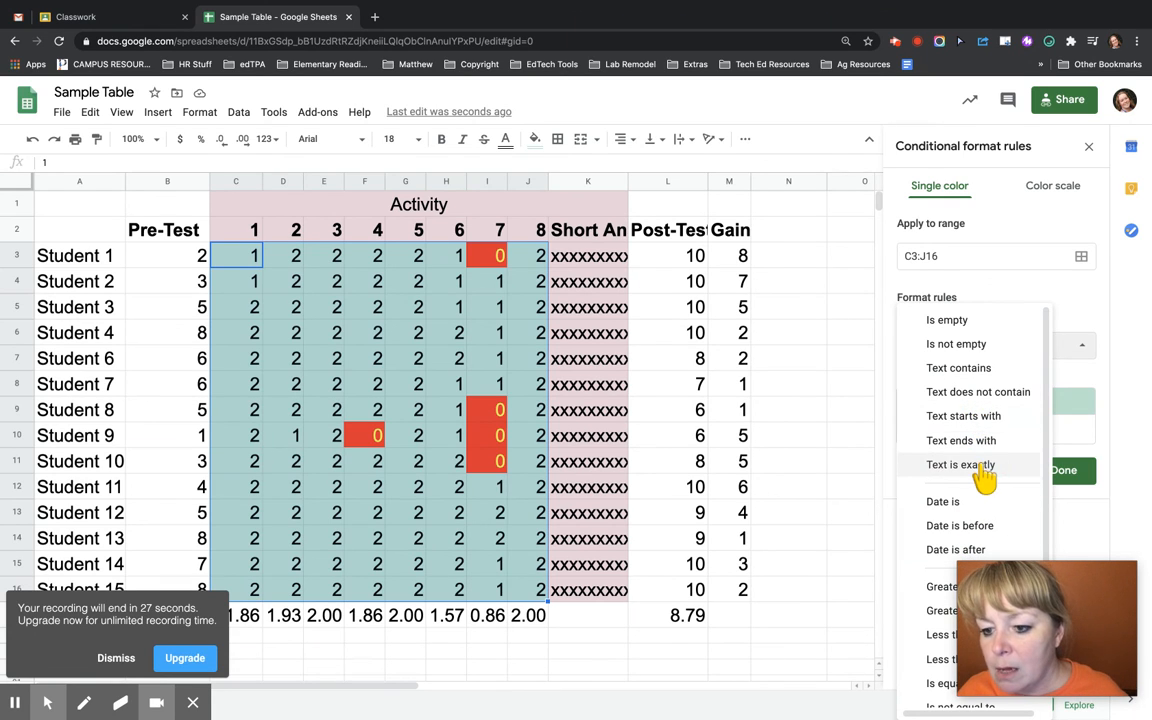
click(984, 472)
click(958, 380)
text(1)
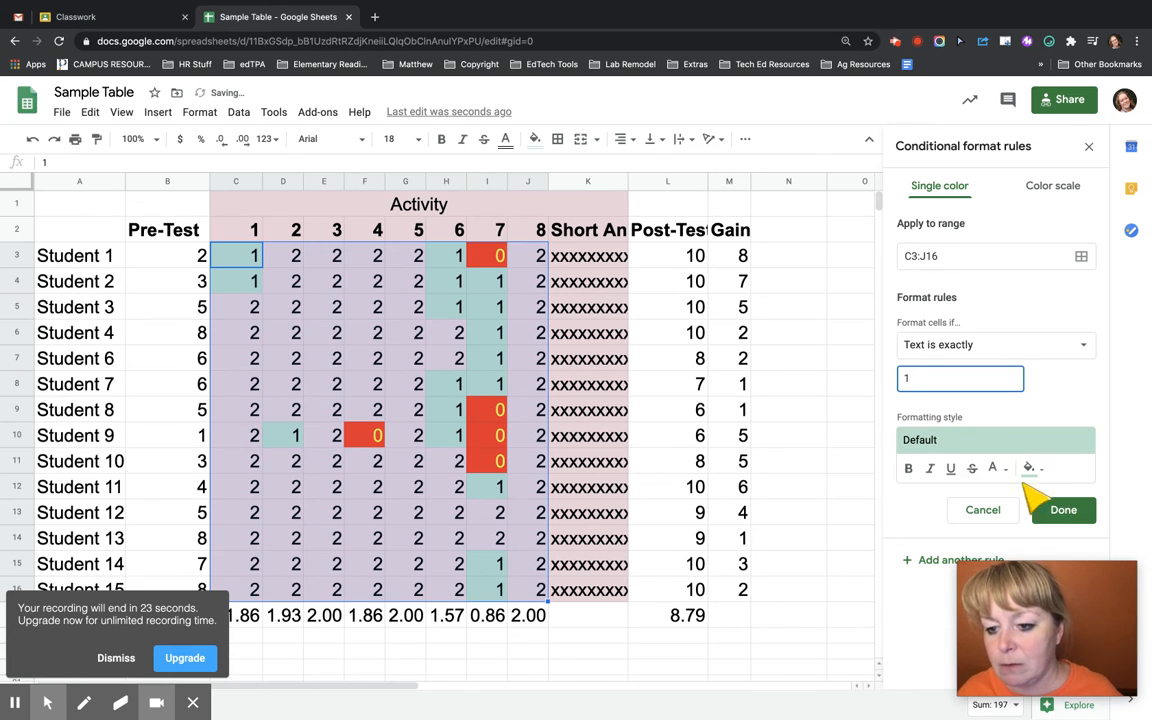
click(1061, 512)
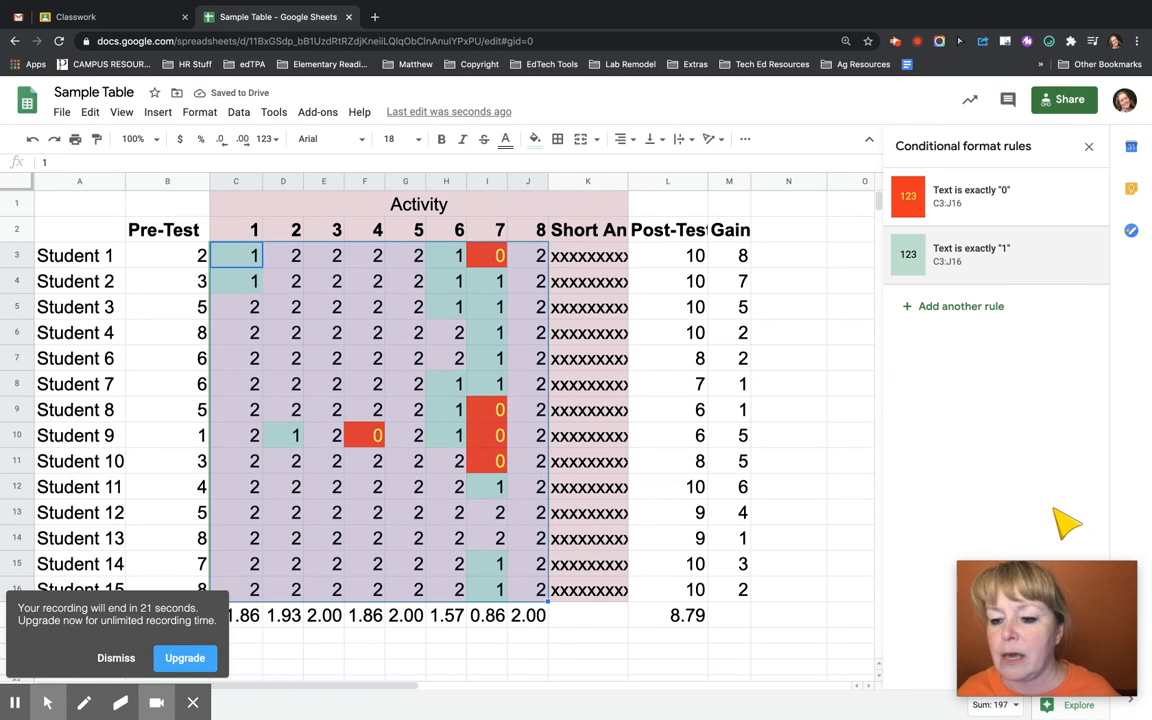